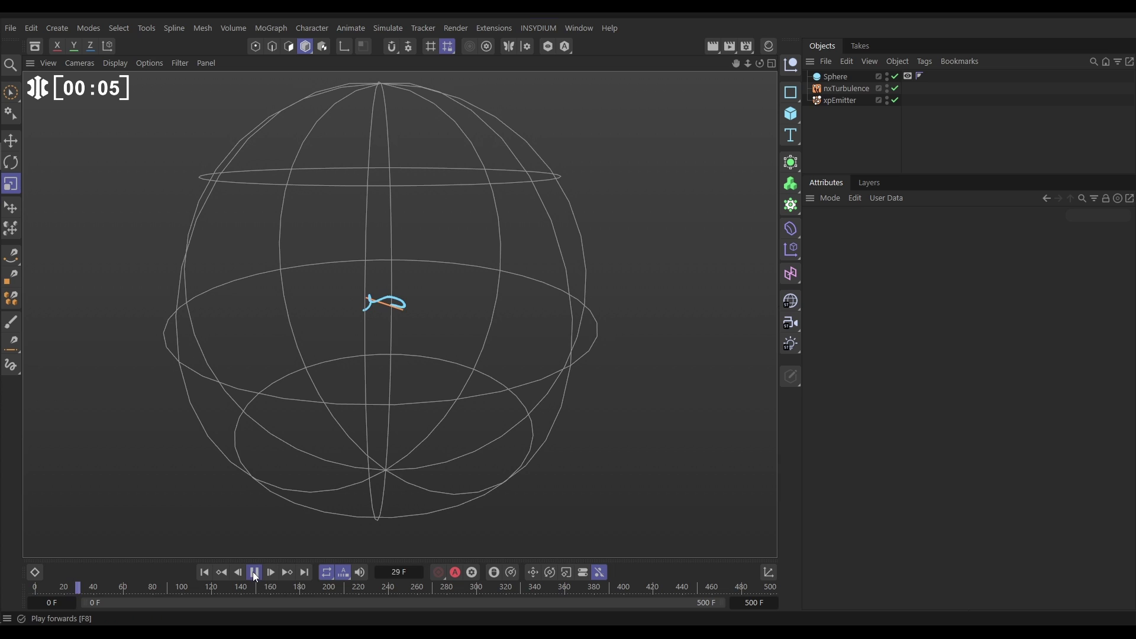
Step: Pause playback and inspect the Sphere and its Display tag settings
left_click(255, 574)
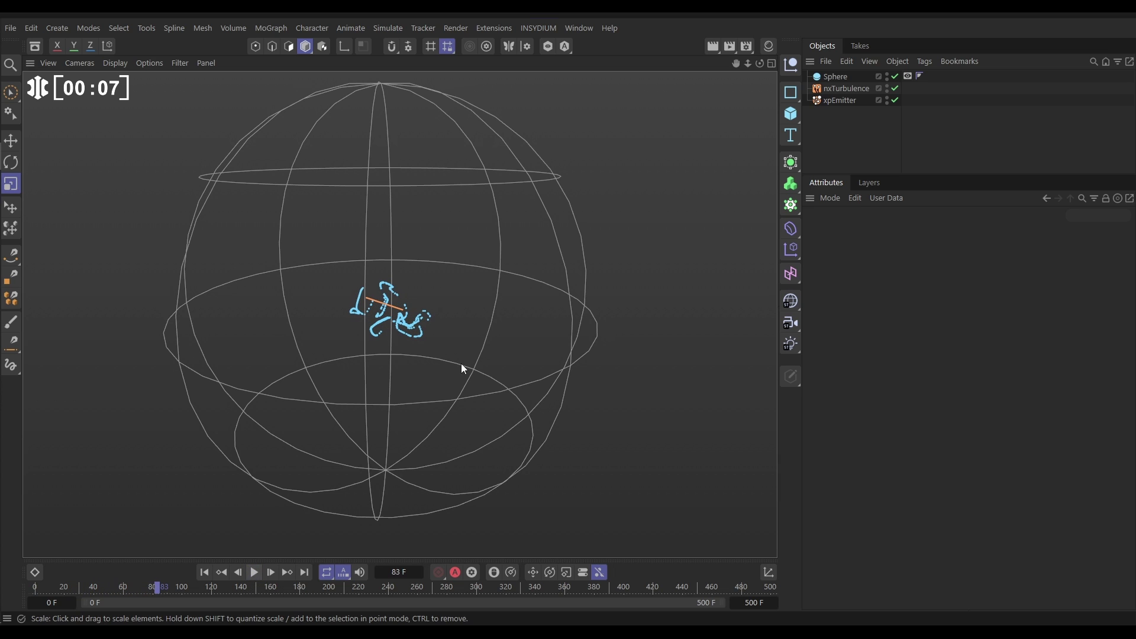
left_click(836, 78)
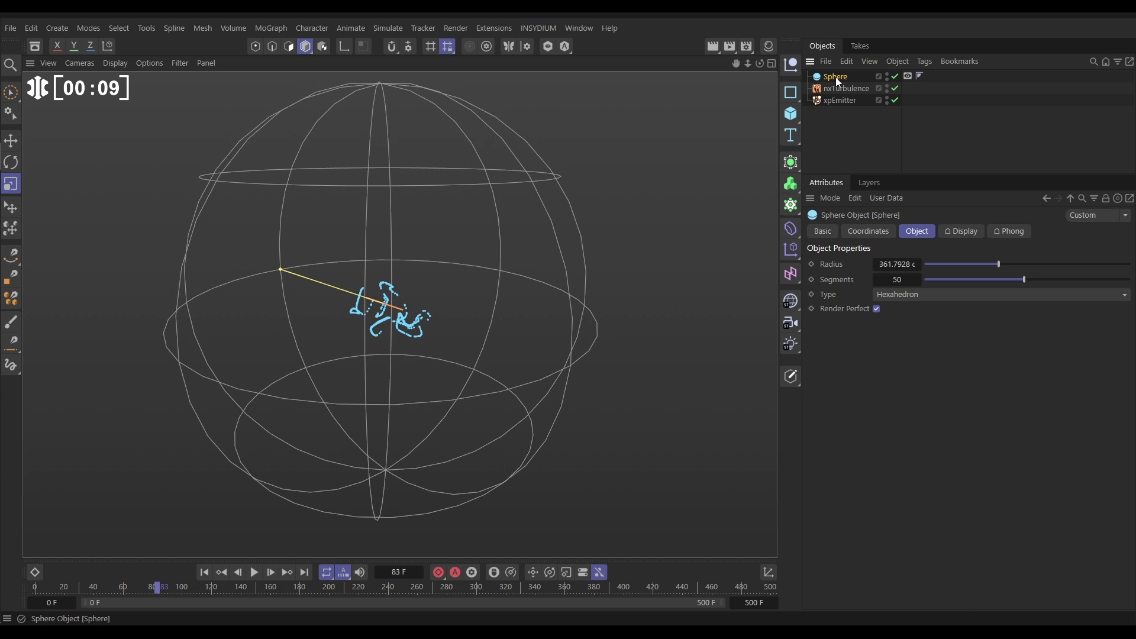
left_click(907, 76)
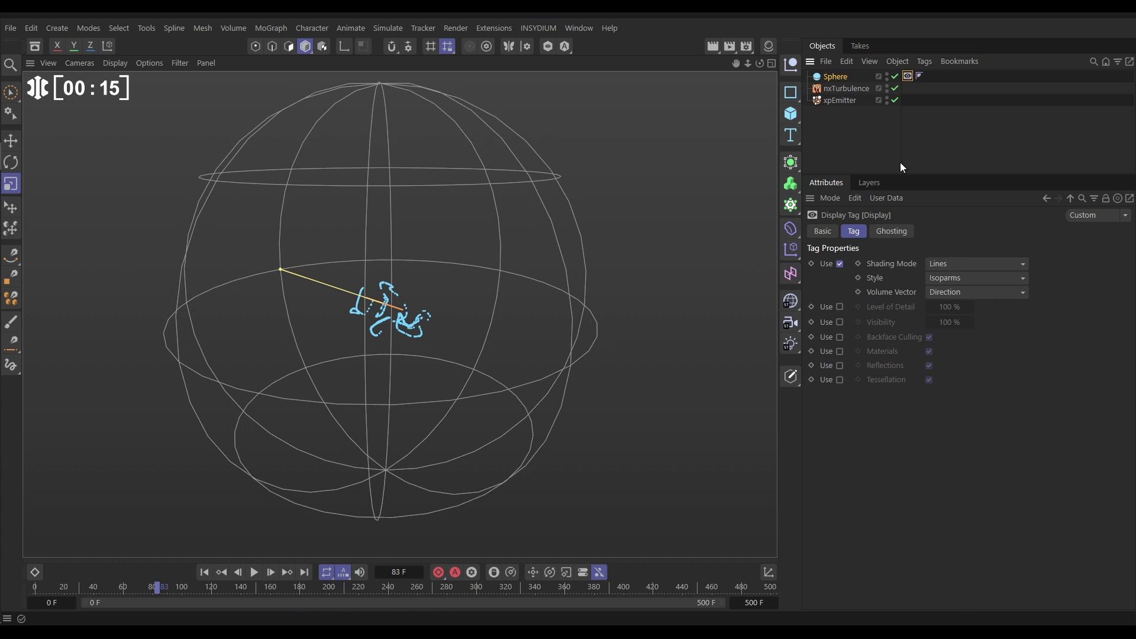
Step: Review the xpEmitter's Shape and Emission settings, then replay the simulation from frame 0
left_click(836, 122)
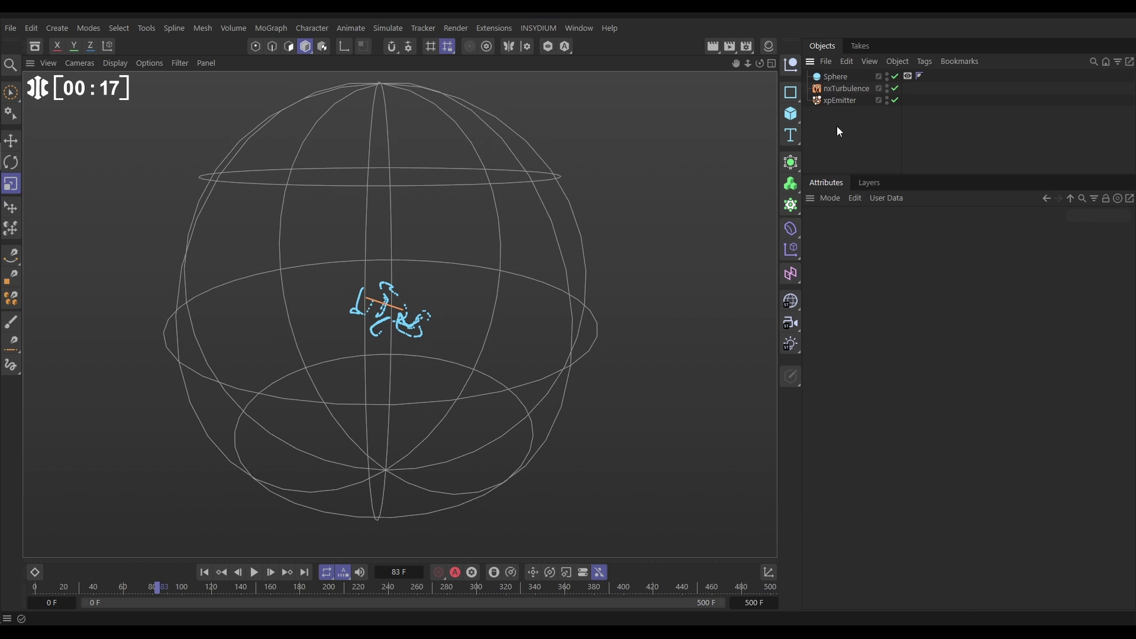
left_click(834, 101)
left_click(914, 232)
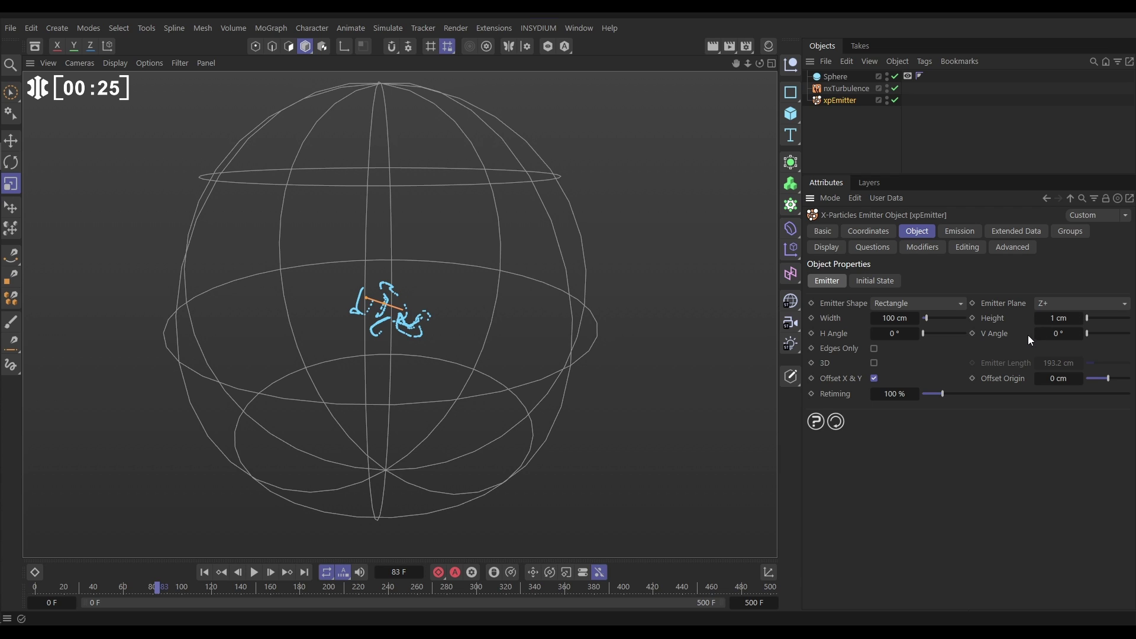
left_click(960, 231)
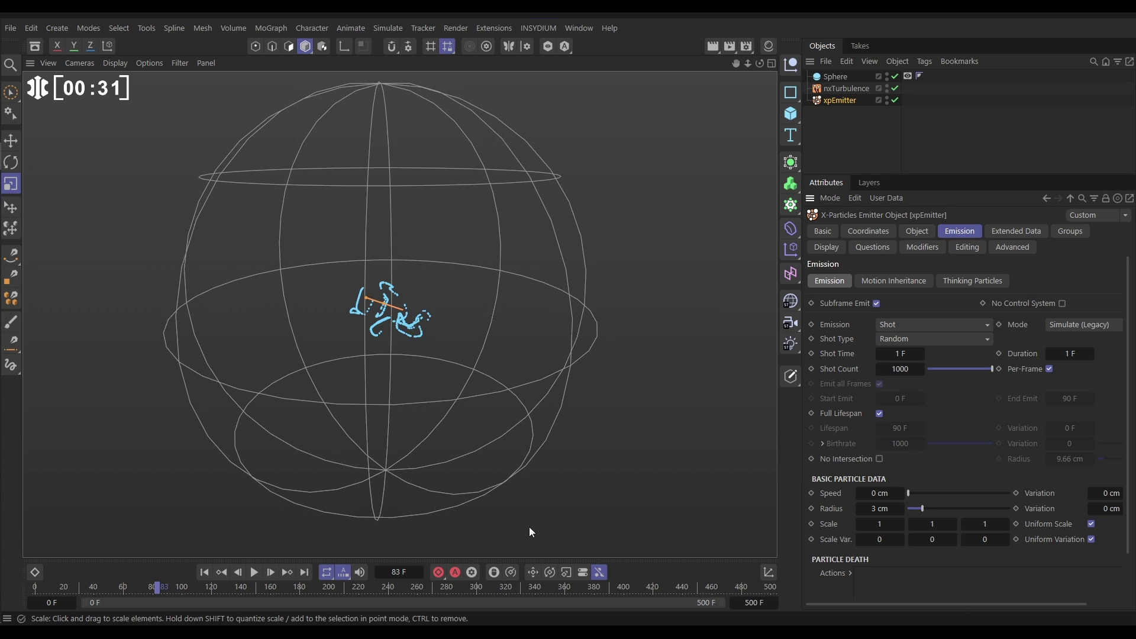
left_click(204, 571)
left_click(253, 572)
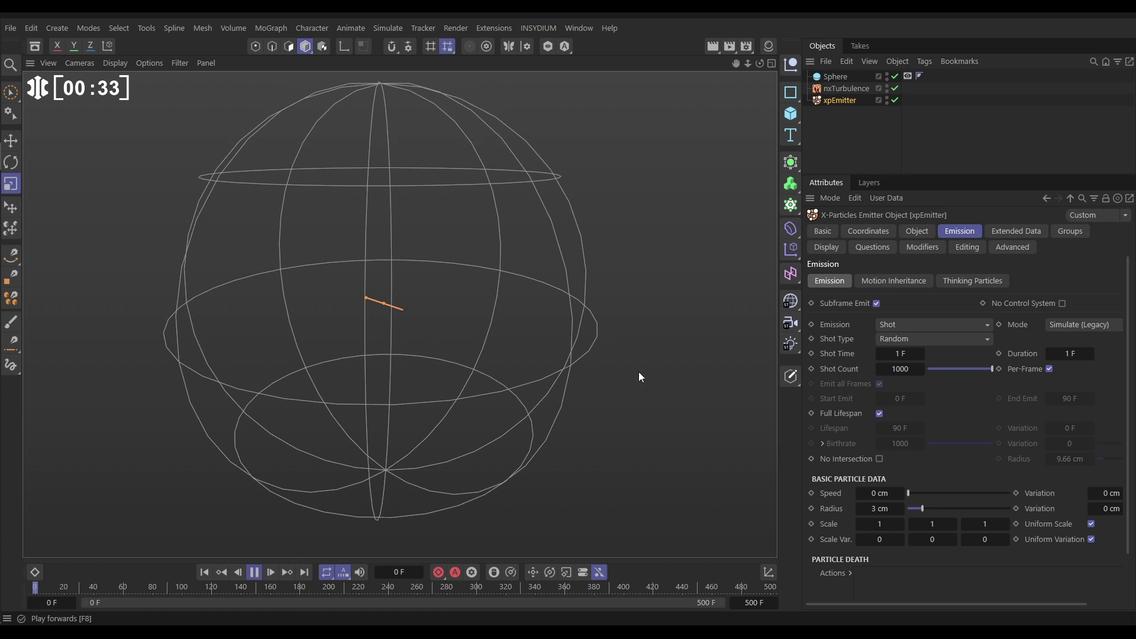
Step: Show nxTurbulence's curl noise settings, then replay from the start and pause at frame 91
left_click(837, 89)
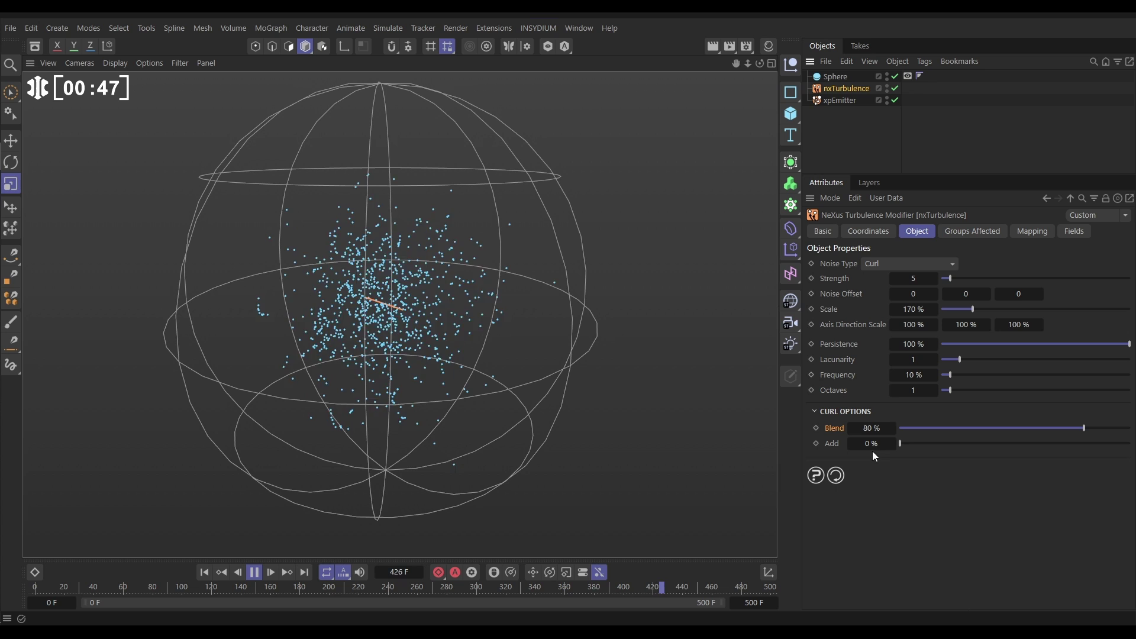
left_click(204, 572)
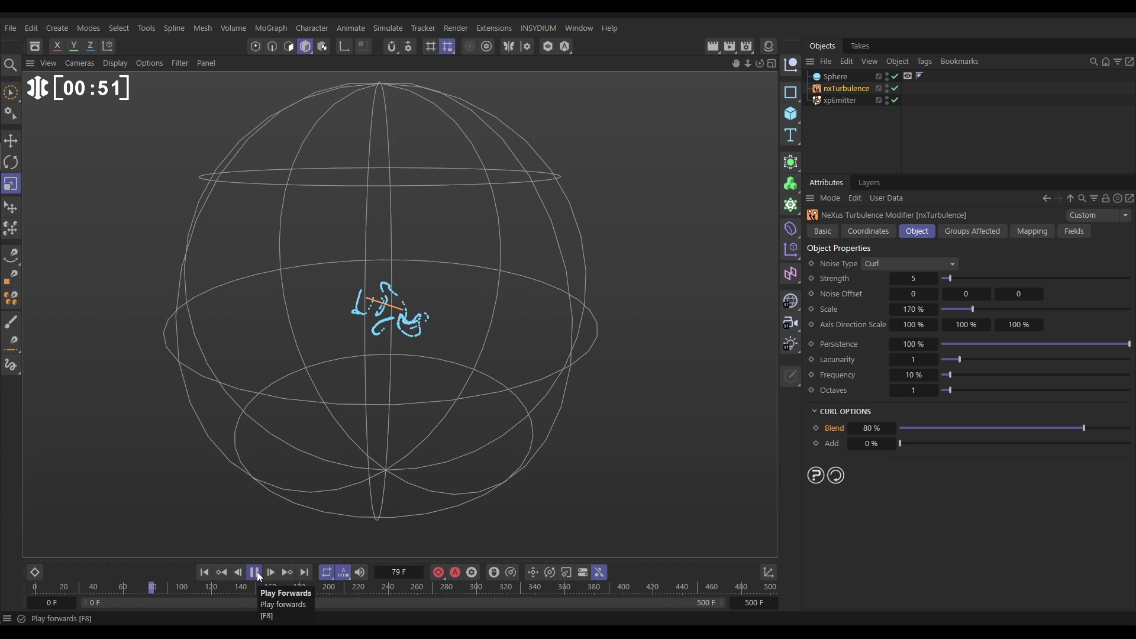
left_click(258, 574)
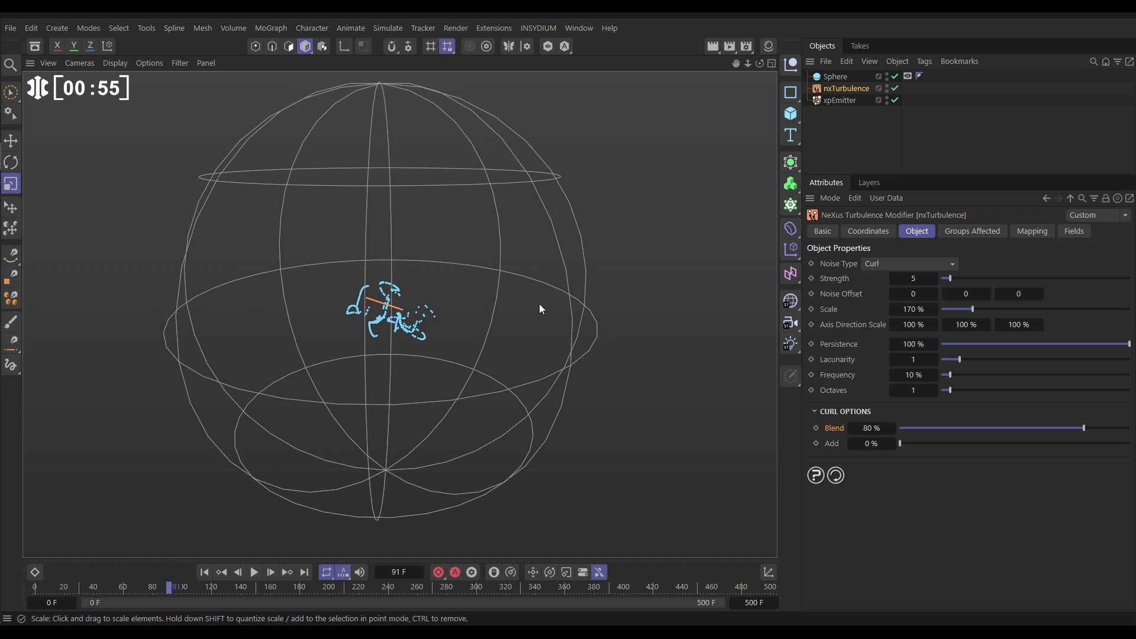
Step: Add an mtRayline with Shape set to X-Particles and xpEmitter linked as its emitter
left_click(533, 28)
mouse_move(625, 122)
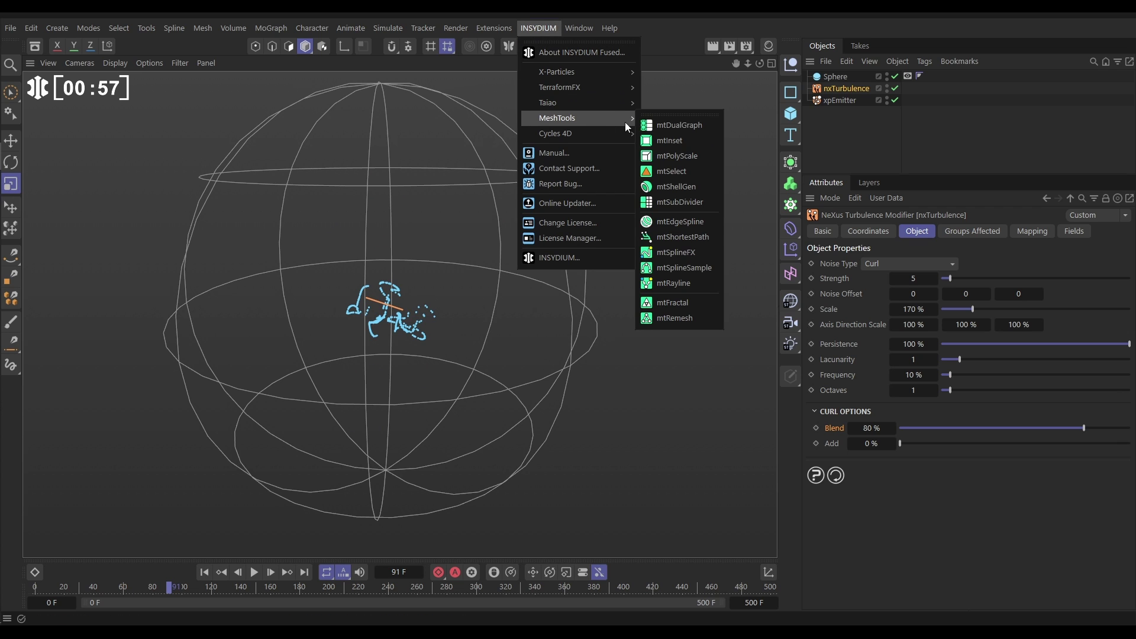
left_click(668, 284)
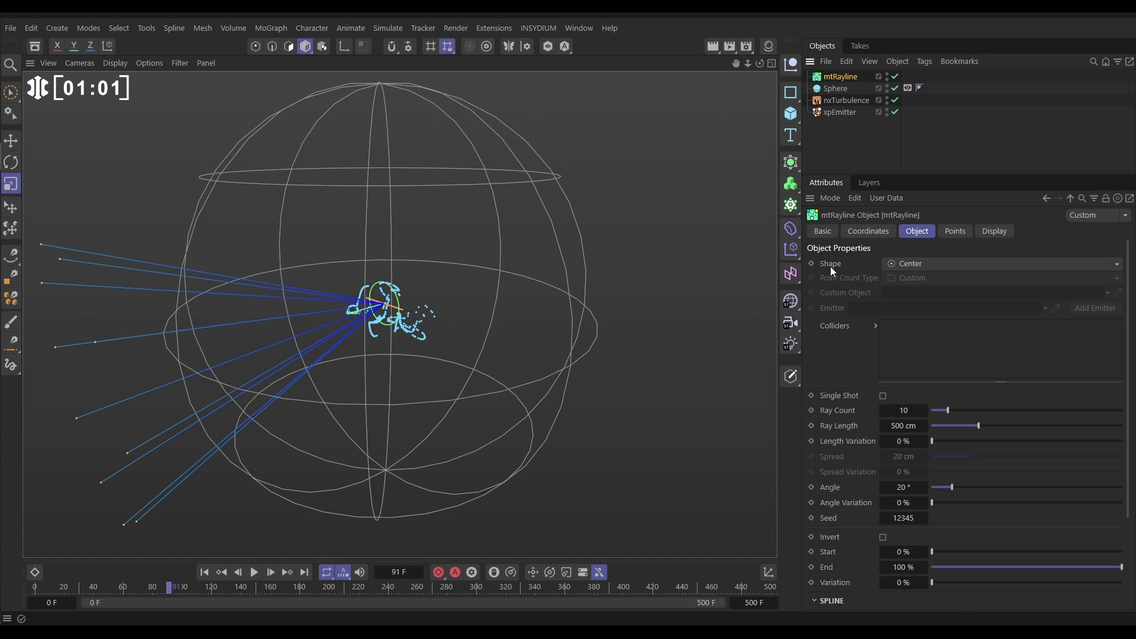
left_click(915, 264)
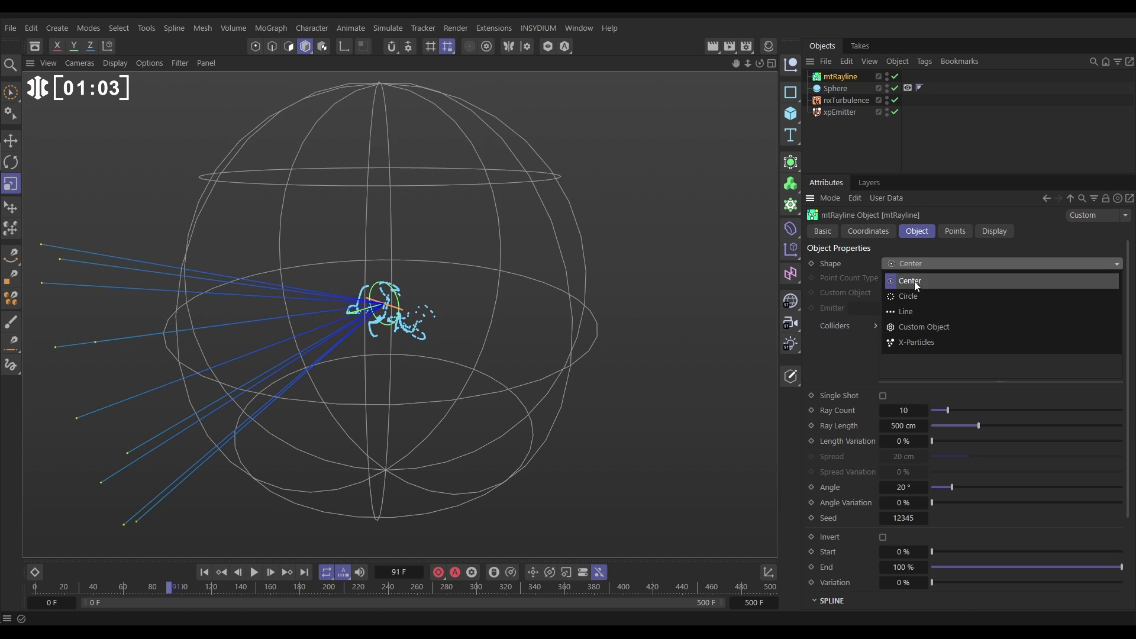
left_click(915, 342)
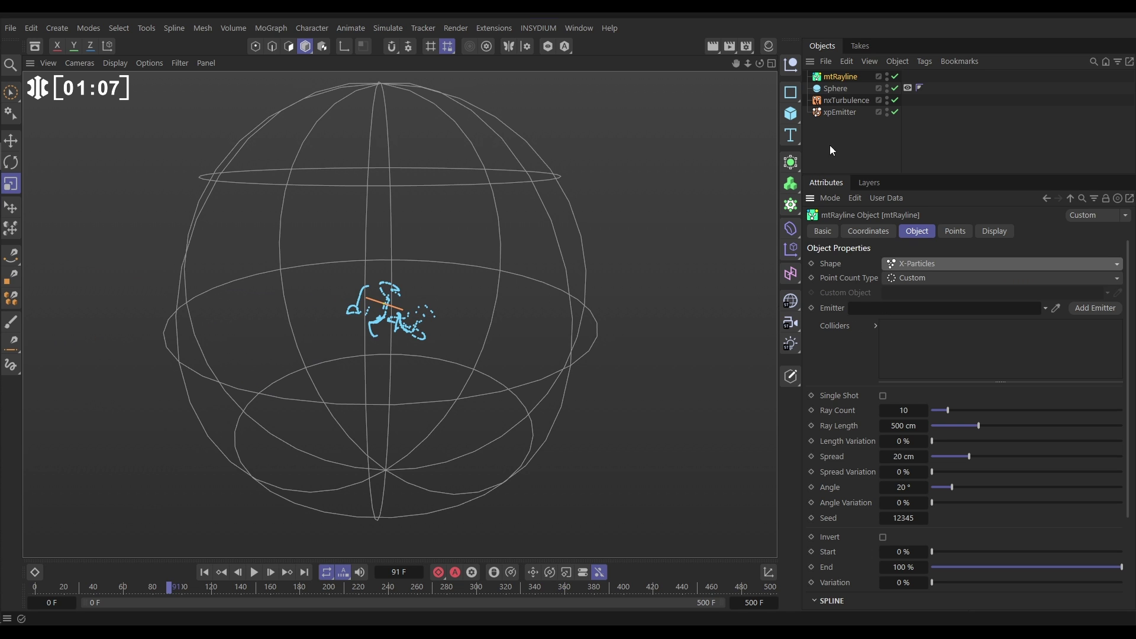
left_click_drag(835, 111, 893, 303)
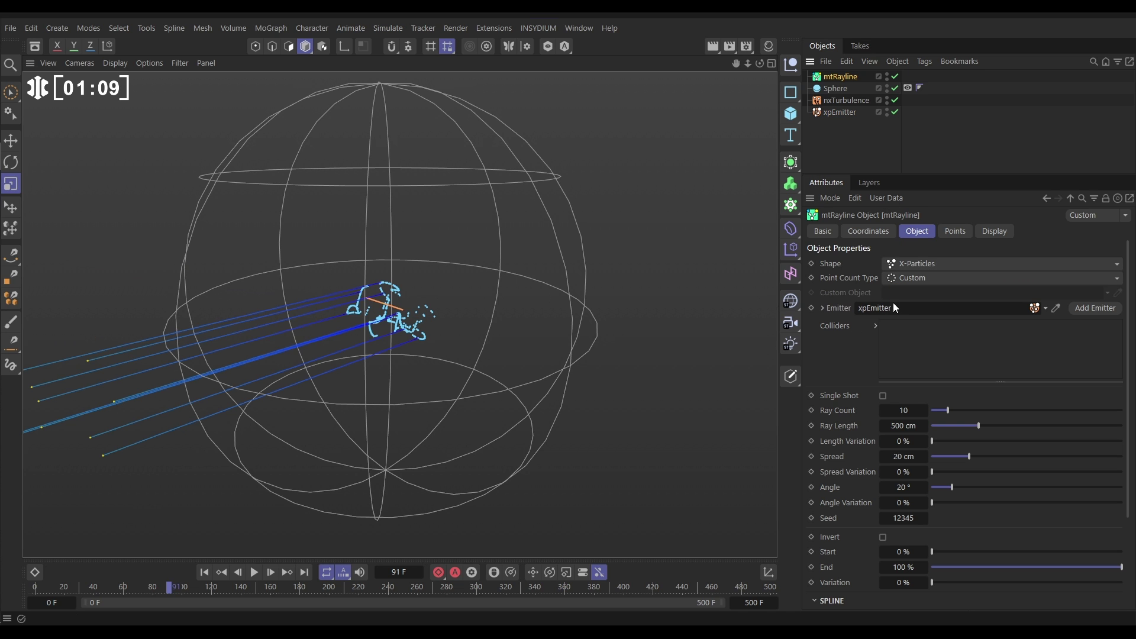
left_click_drag(410, 308, 428, 335, "alt")
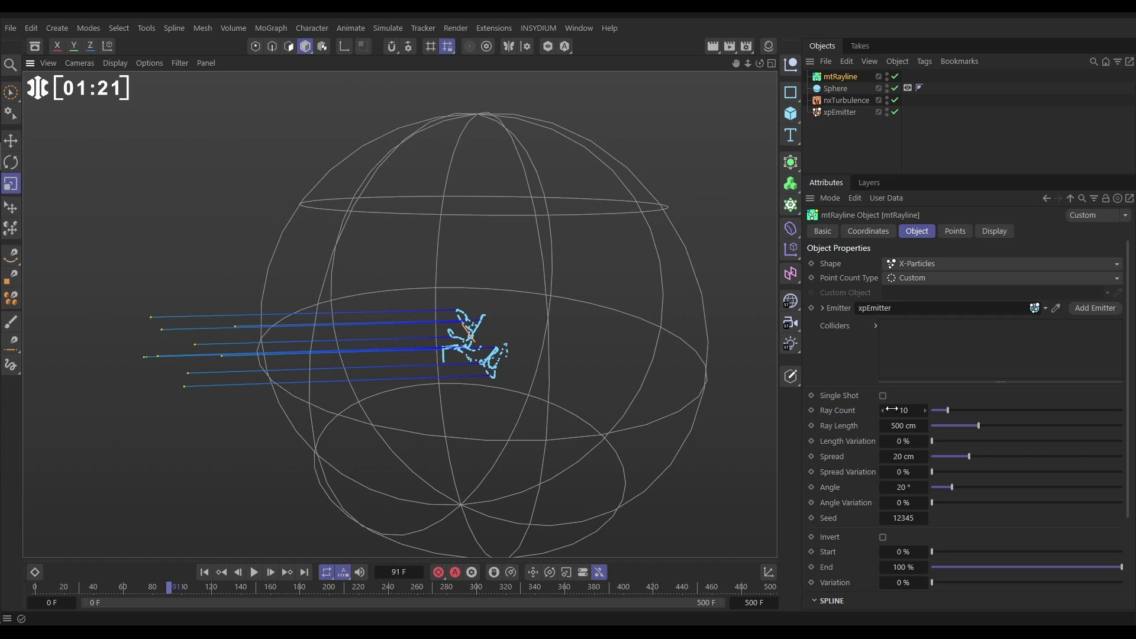
Step: Set the mtRayline Point Count Type to All Points so every particle fires rays
left_click(907, 278)
left_click(916, 300)
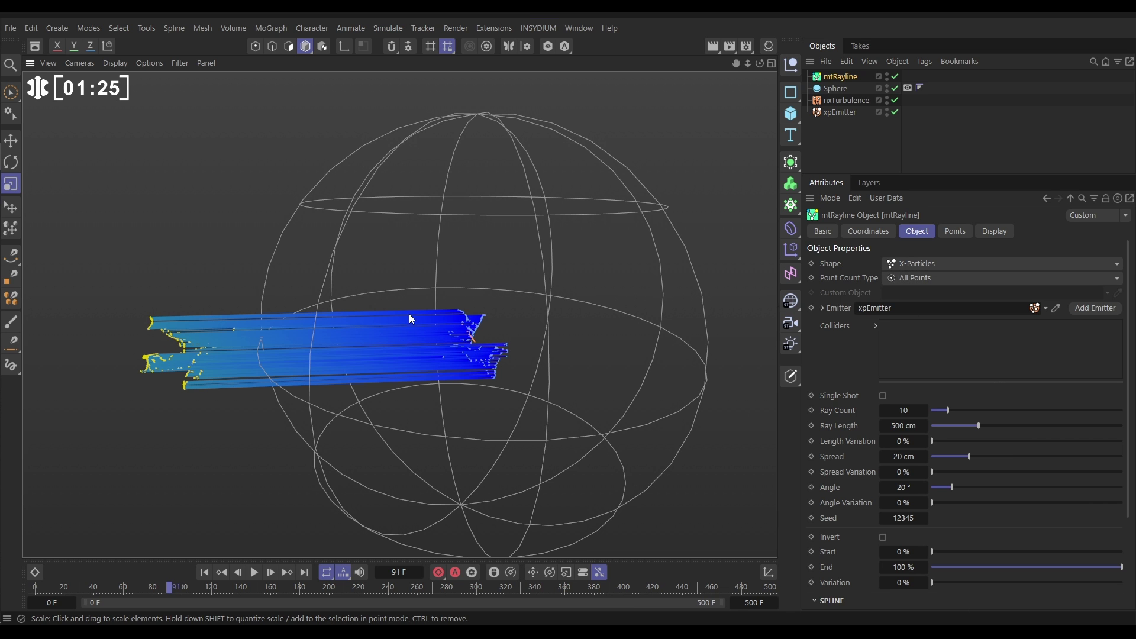
left_click_drag(410, 314, 385, 394, "alt")
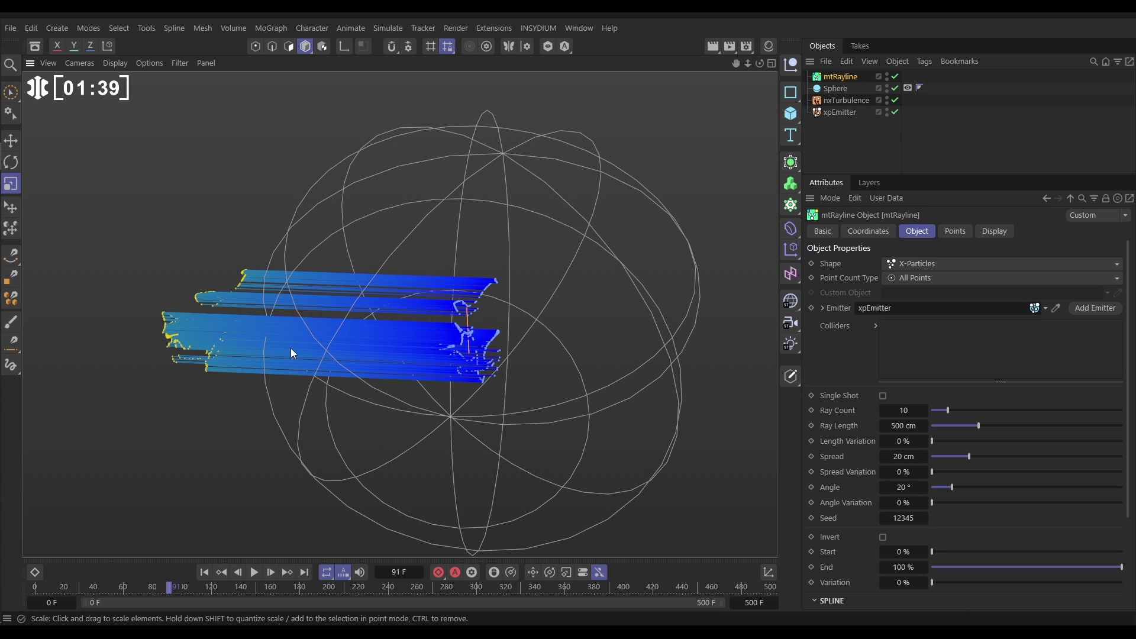
Step: Enable Use Rotation in the xpEmitter's Extended Data and set Rotation to Tangential
left_click(834, 114)
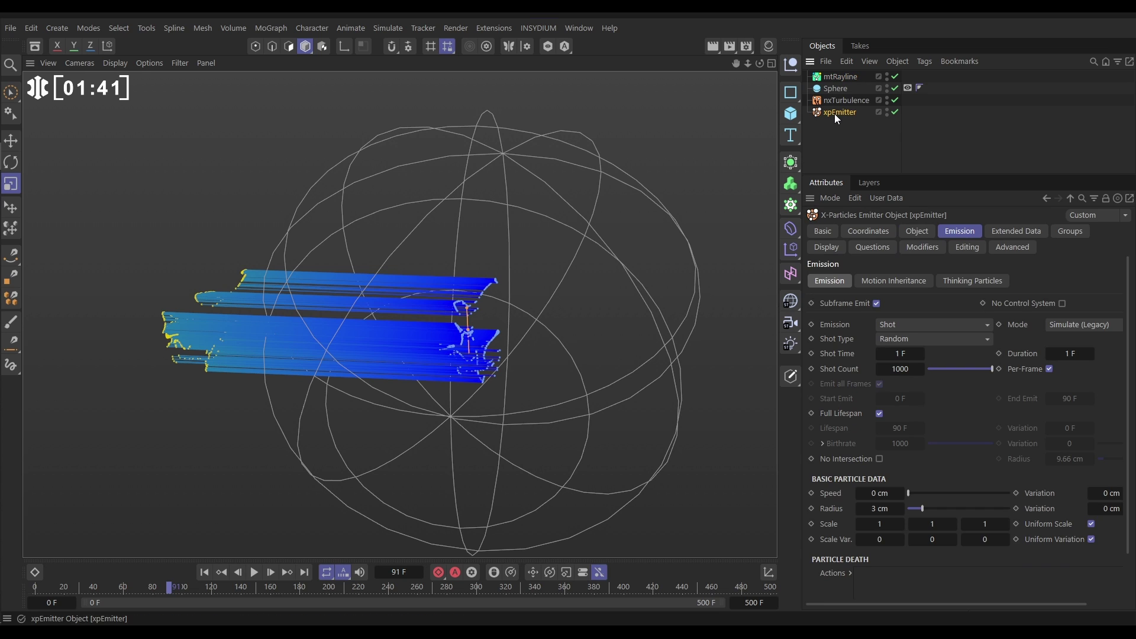
left_click(1007, 232)
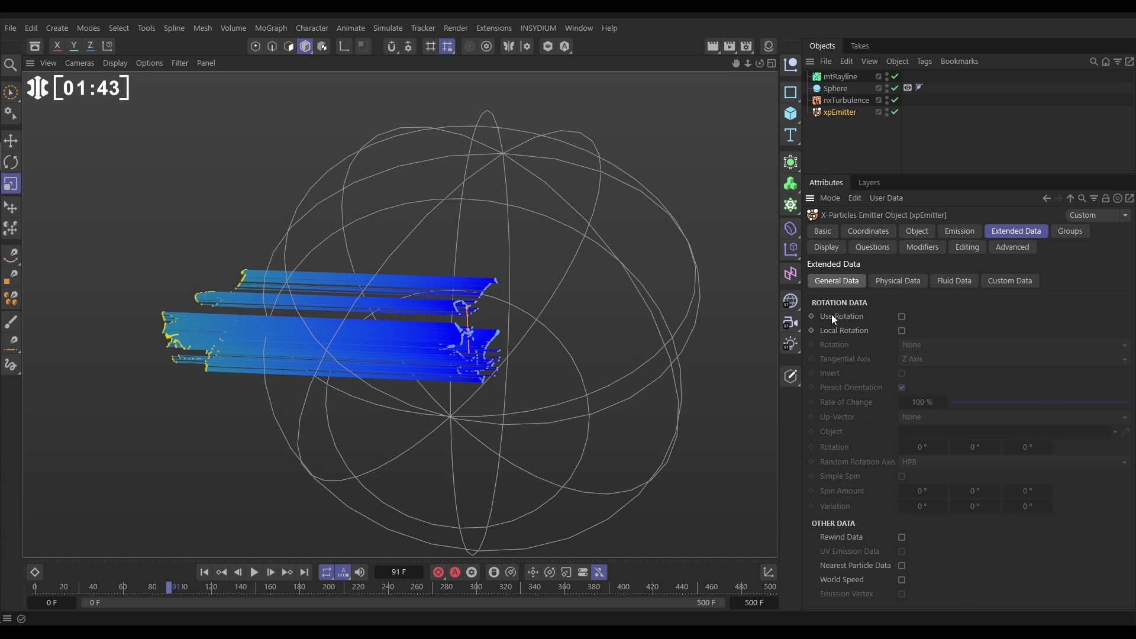
left_click(902, 316)
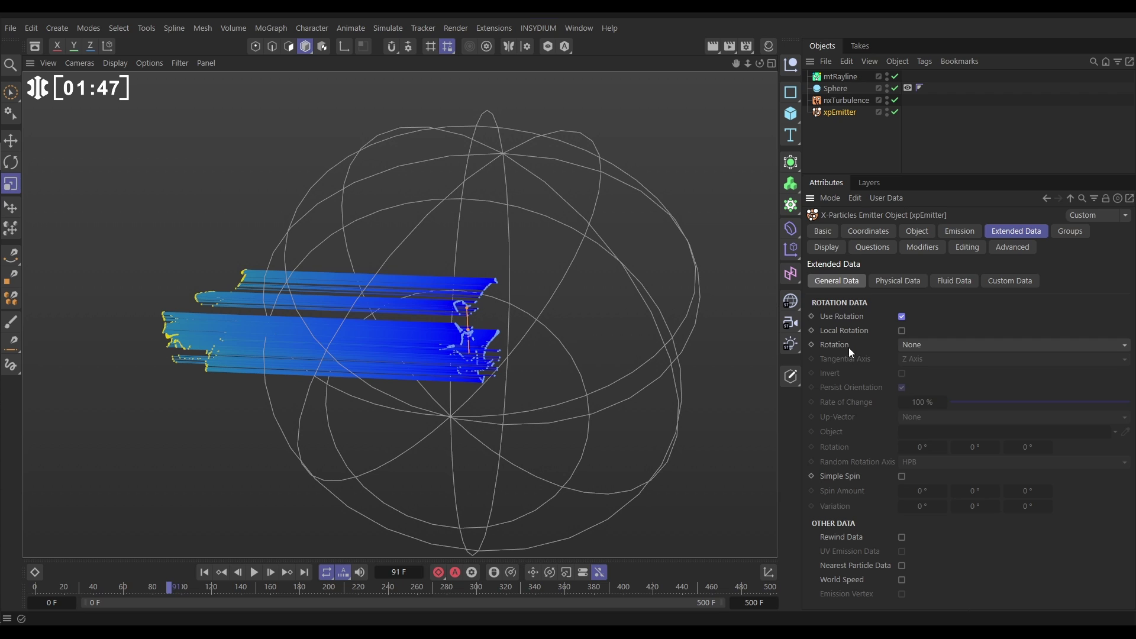
left_click(922, 345)
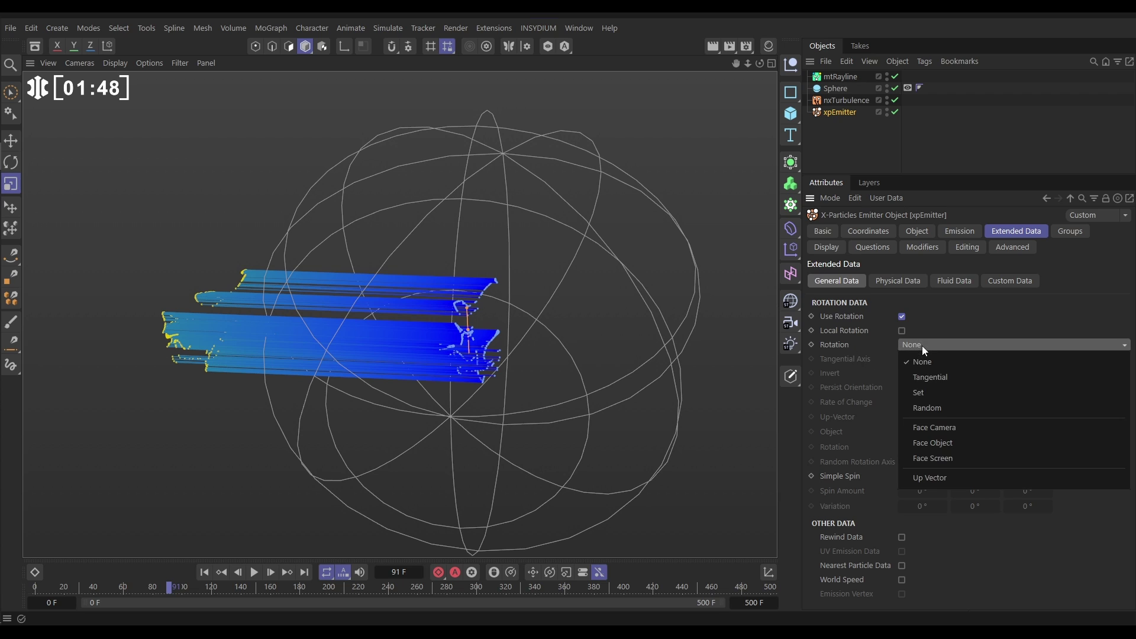
left_click(918, 377)
Step: Replay the simulation from frame 0 to watch the rays spray outward, then rewind
left_click(205, 572)
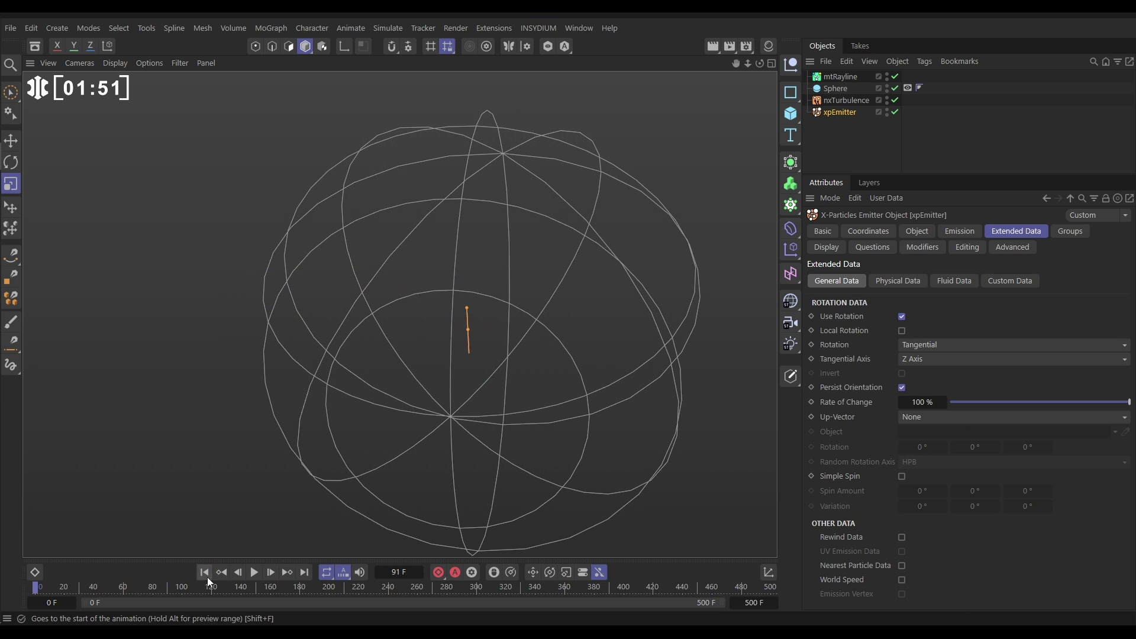
left_click(254, 572)
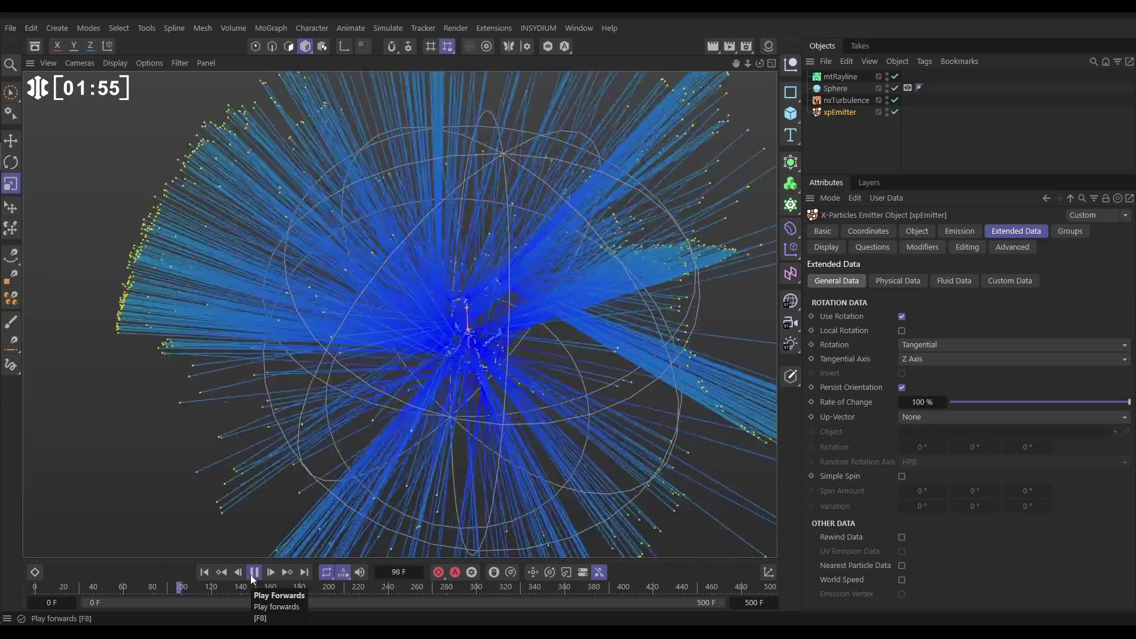
left_click(252, 576)
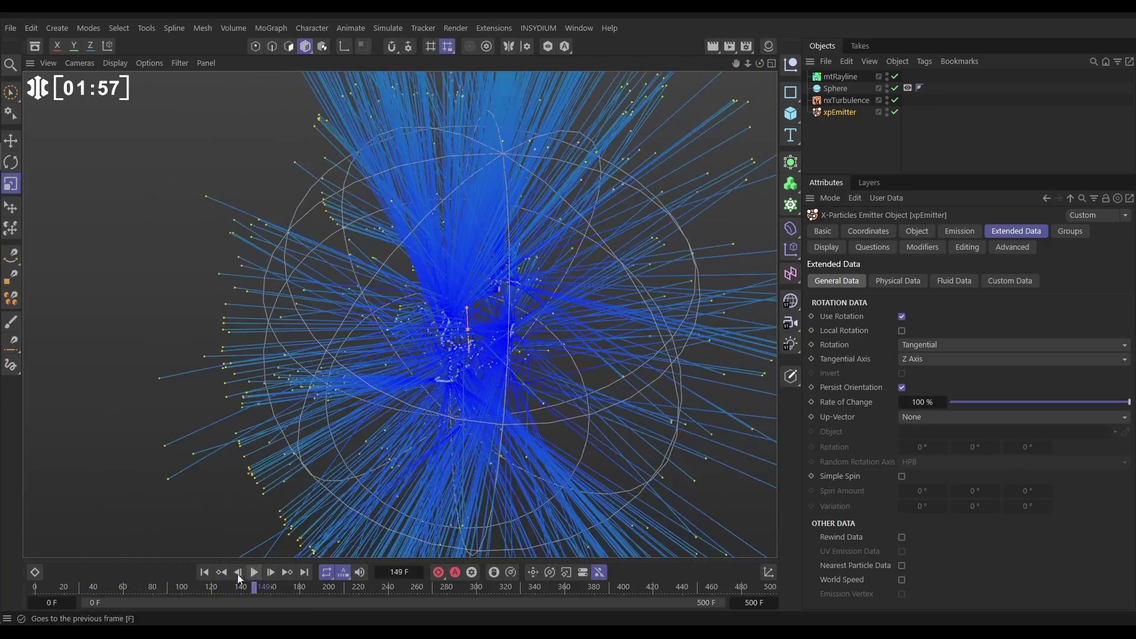
left_click(204, 572)
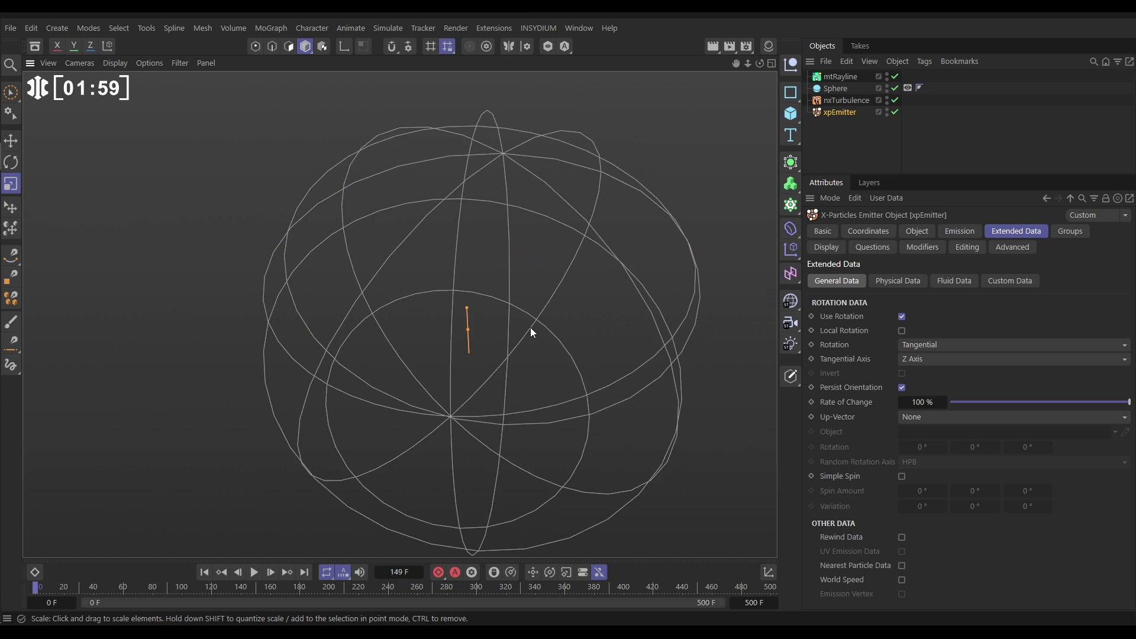
Step: Link the Sphere as the mtRayline's collider and preview the rays up to frame 25
left_click_drag(530, 328, 540, 302, "alt")
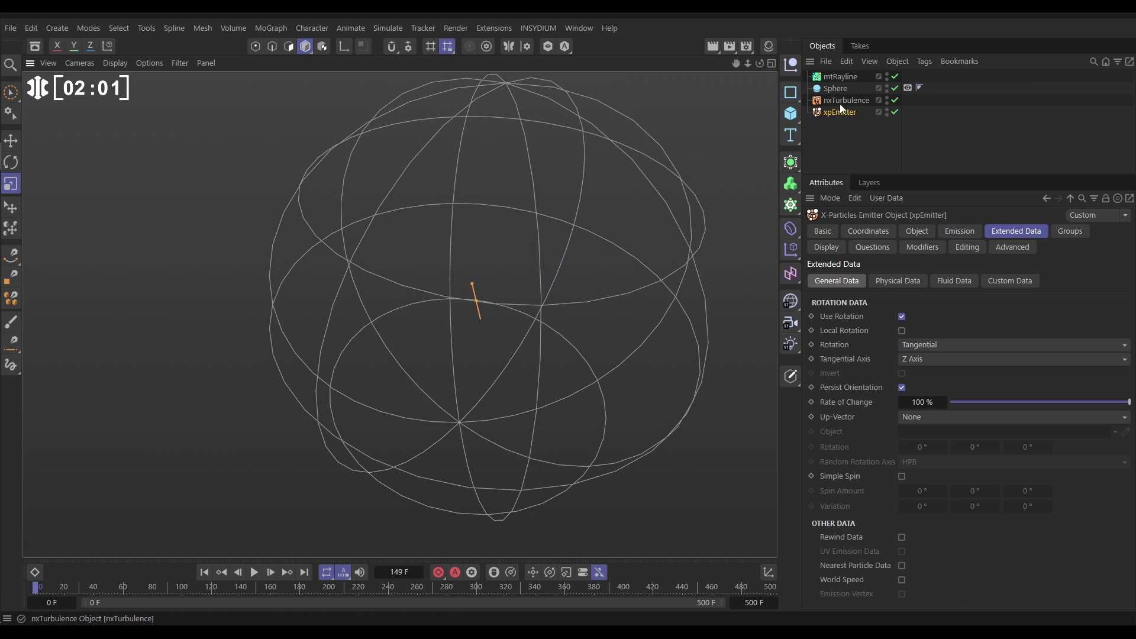
left_click(843, 77)
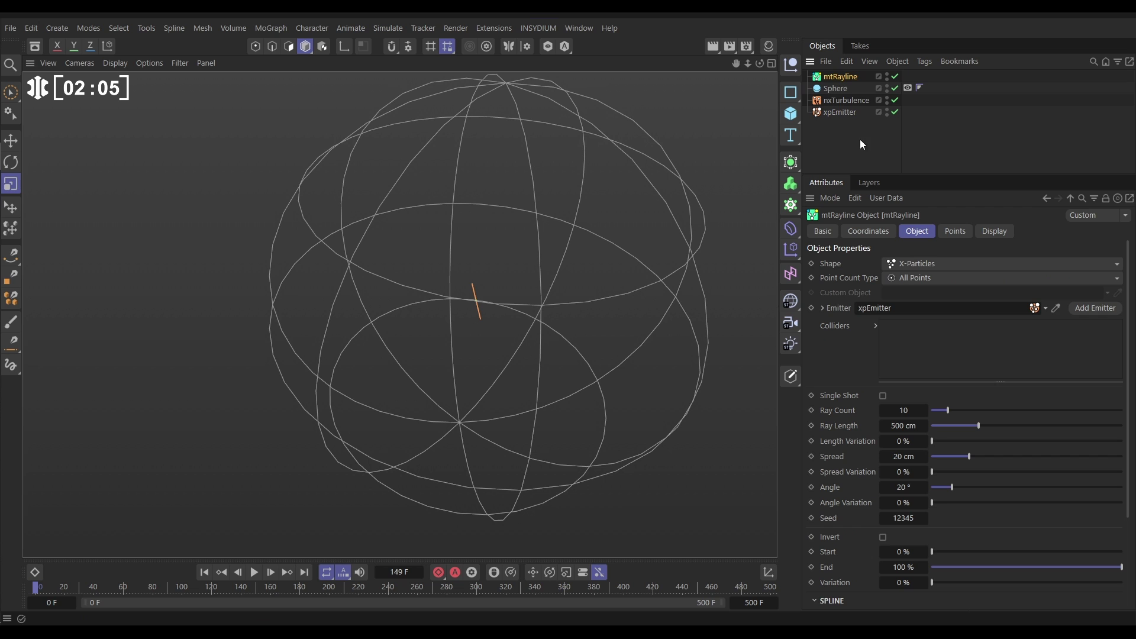
left_click_drag(923, 282, 911, 353)
left_click(253, 574)
left_click(253, 575)
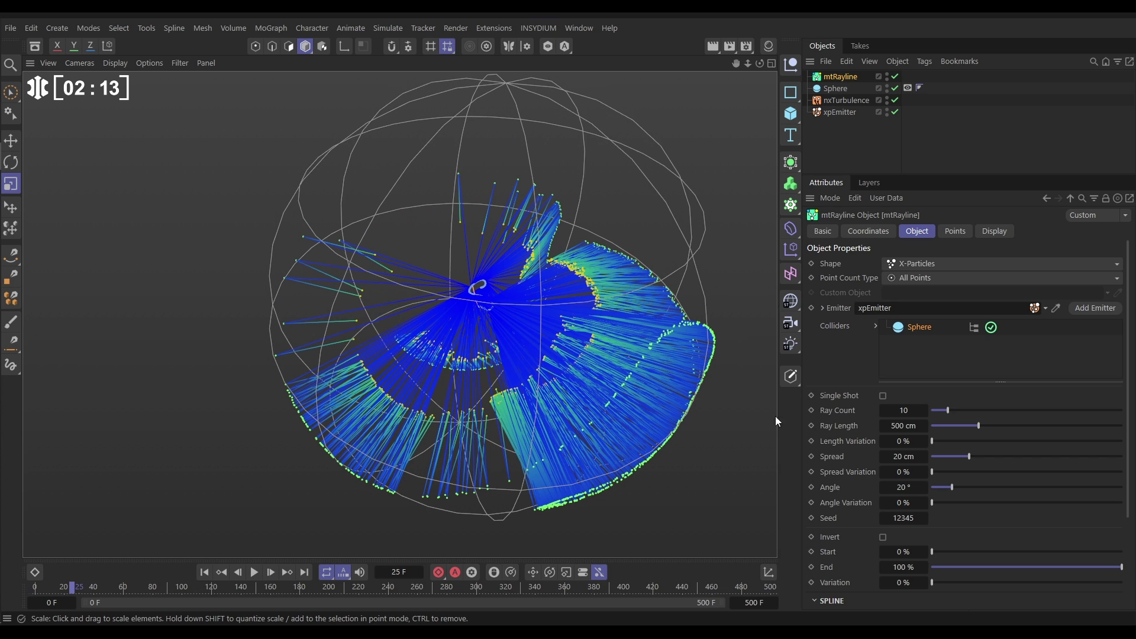
Step: Set the mtRayline Ray Length to 1000 cm
left_click(899, 427)
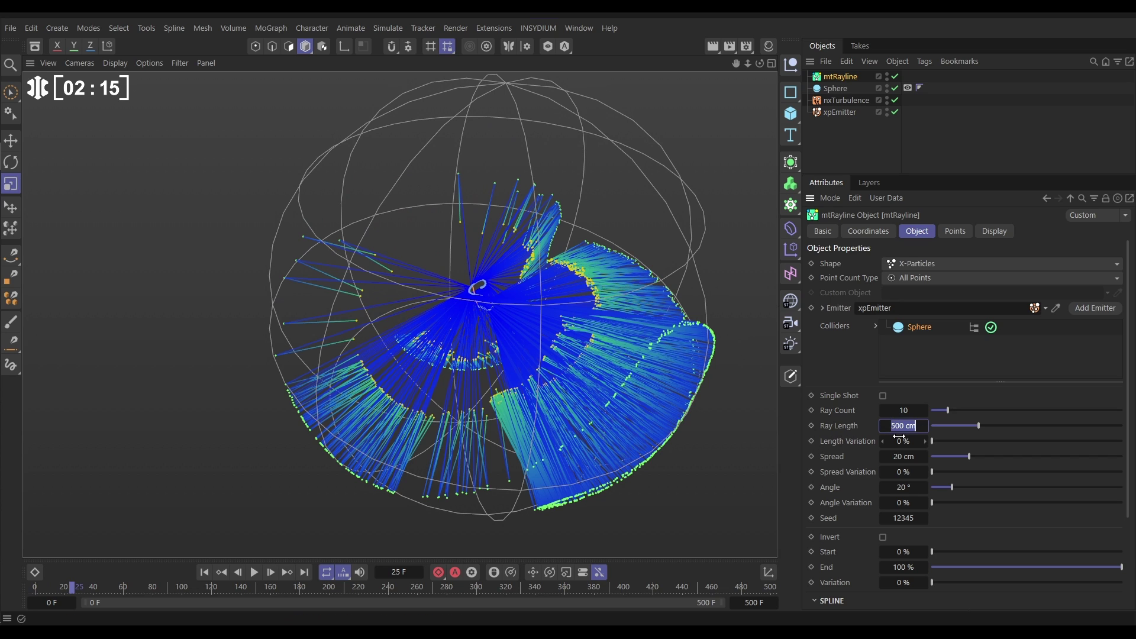
type("1000")
key("Return")
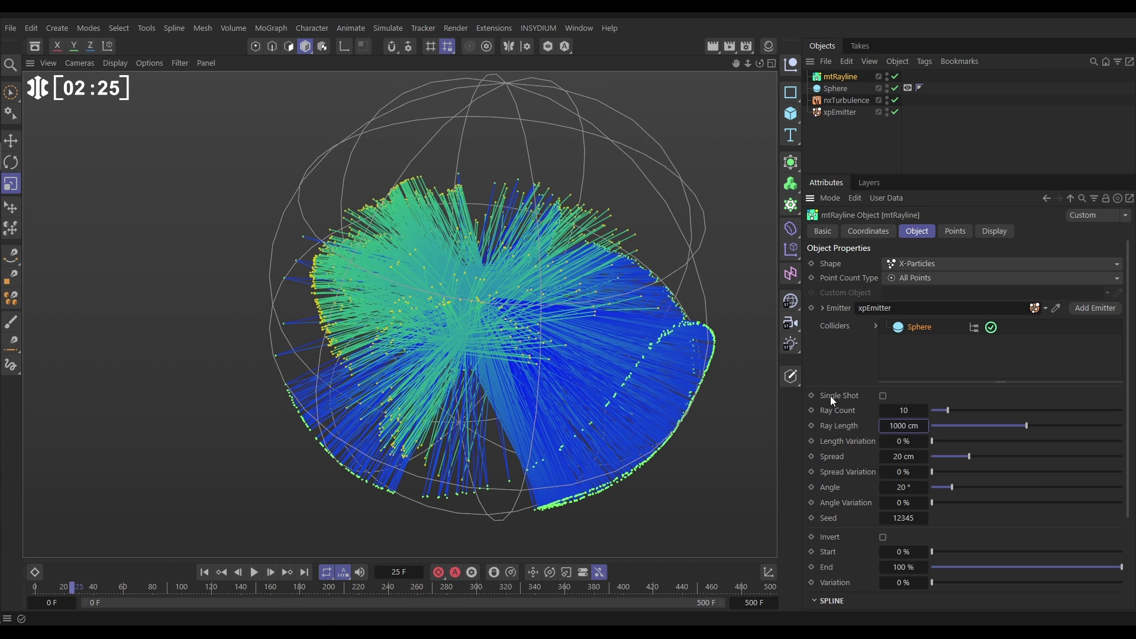
Step: Enable Single Shot, replay the rays from the start to frame 48, then disable mtRayline
left_click(883, 396)
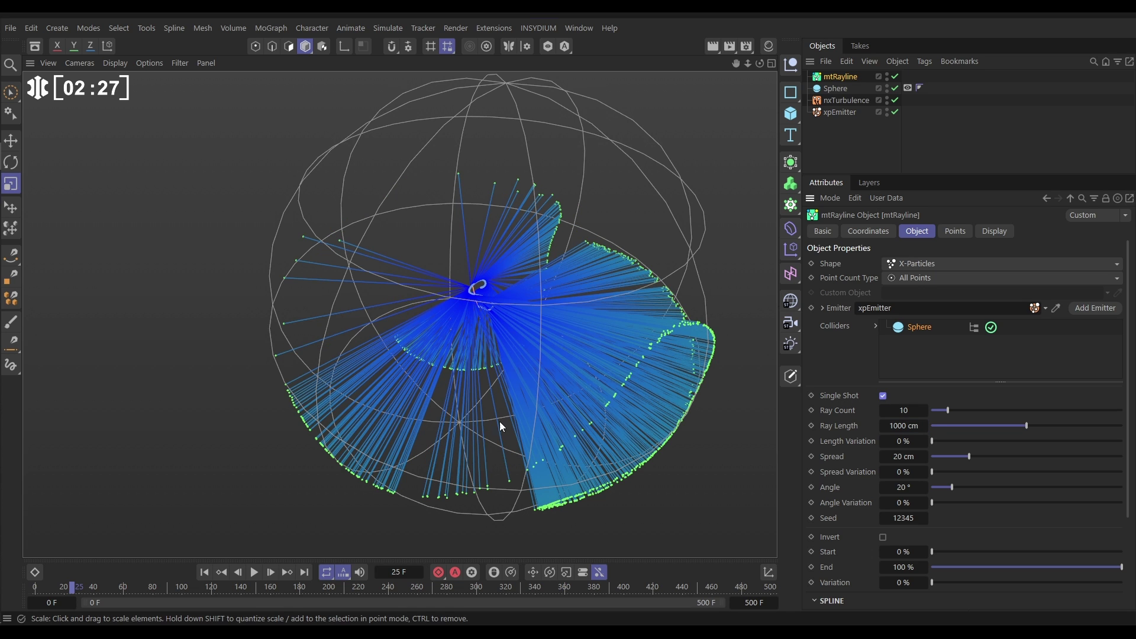
left_click_drag(517, 407, 496, 343, "alt")
left_click(255, 572)
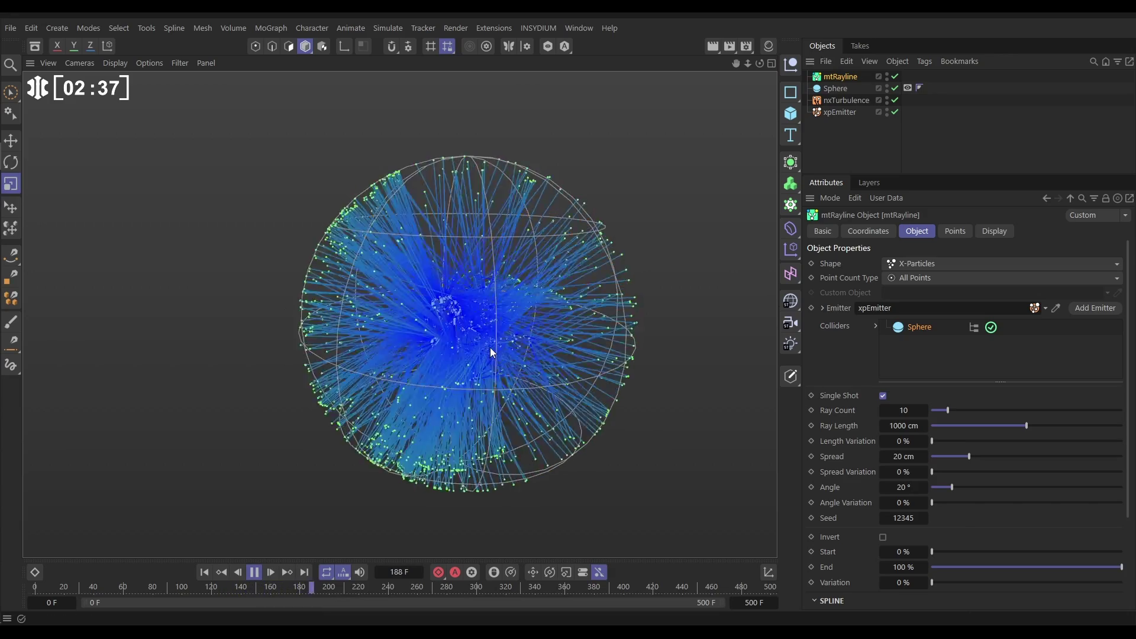
left_click(253, 572)
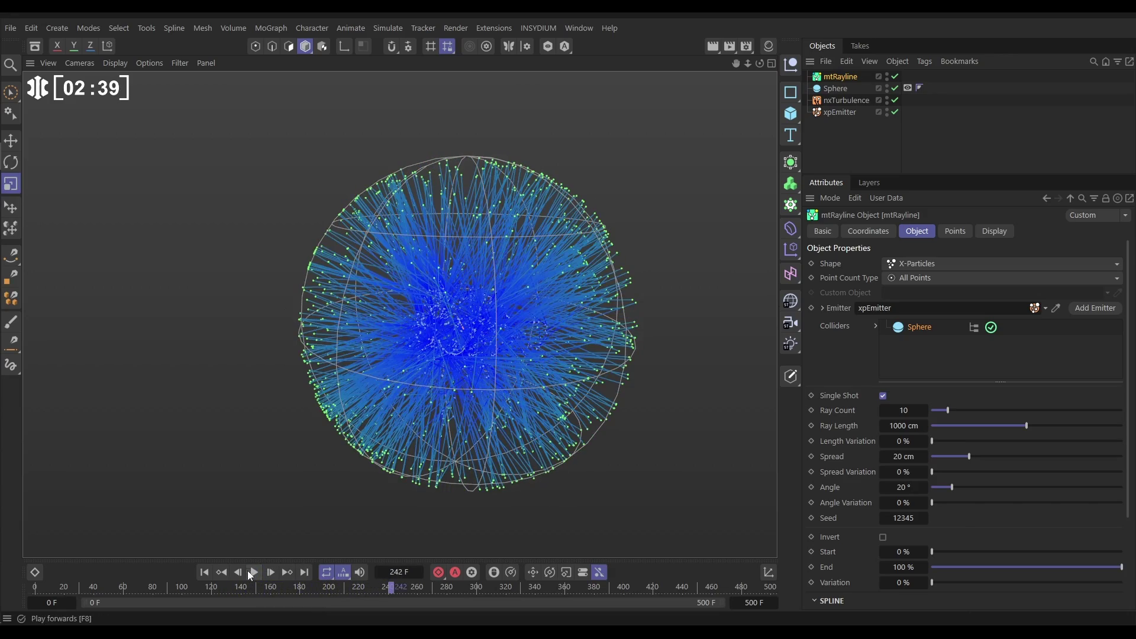
left_click(205, 572)
left_click(254, 572)
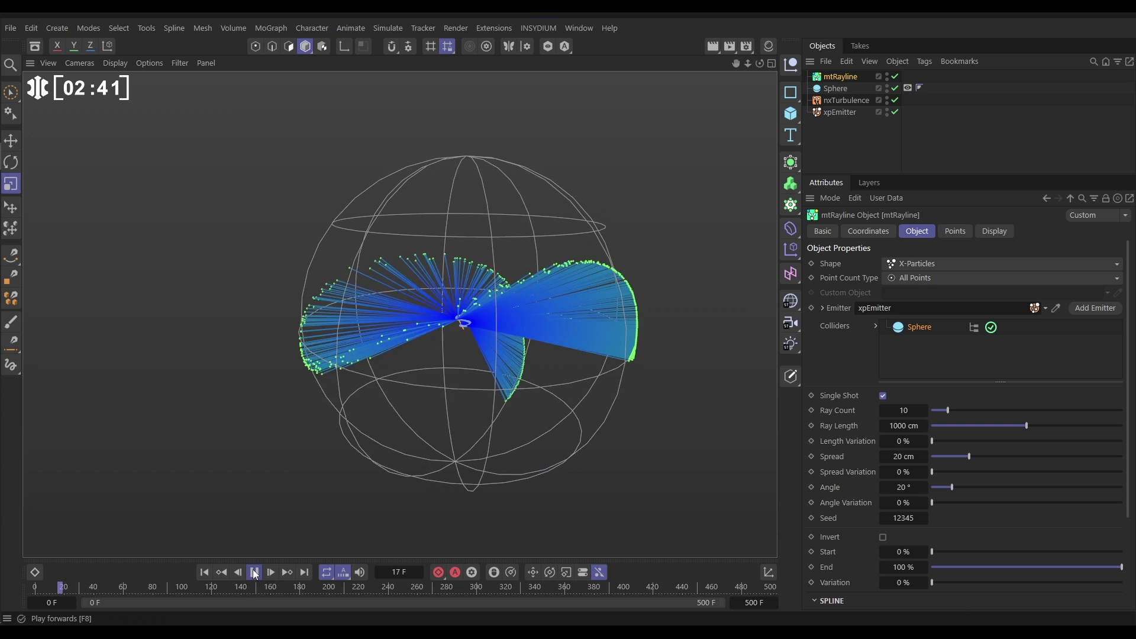
left_click(255, 572)
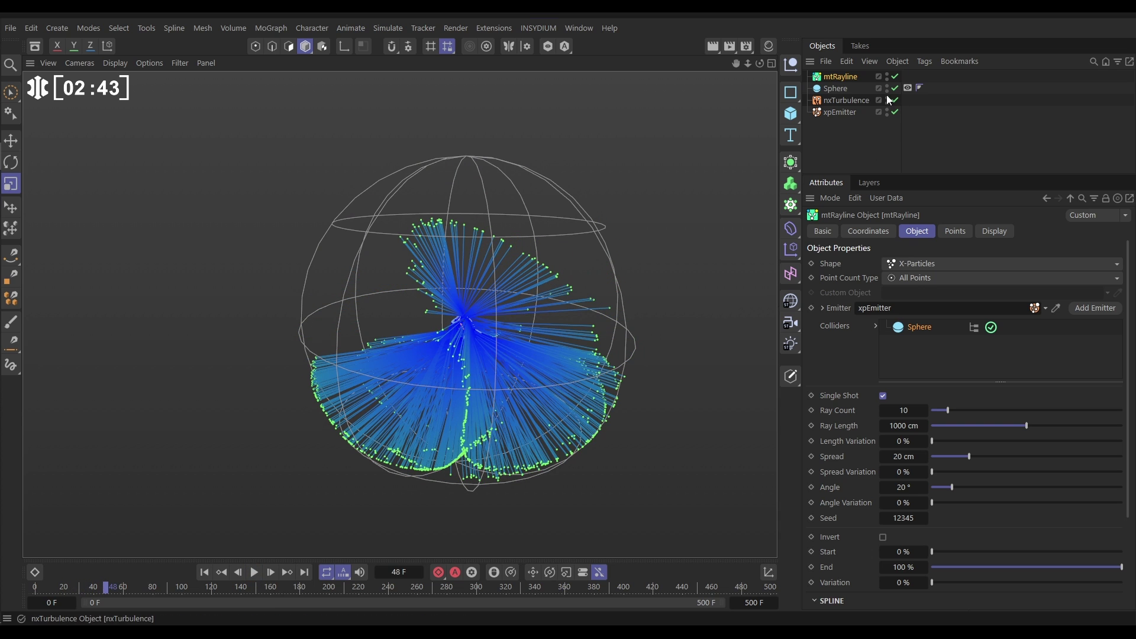
left_click(895, 76)
Step: Play the simulation to frame 112, then add an nxConstraints object
scroll(467, 332, "up", 6)
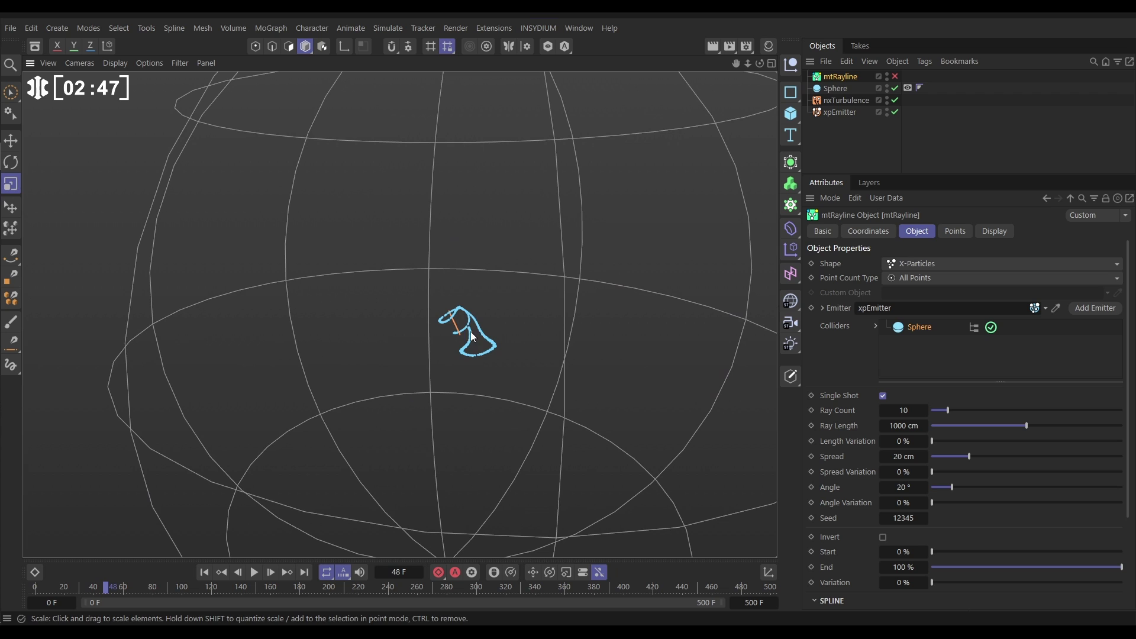
left_click(255, 573)
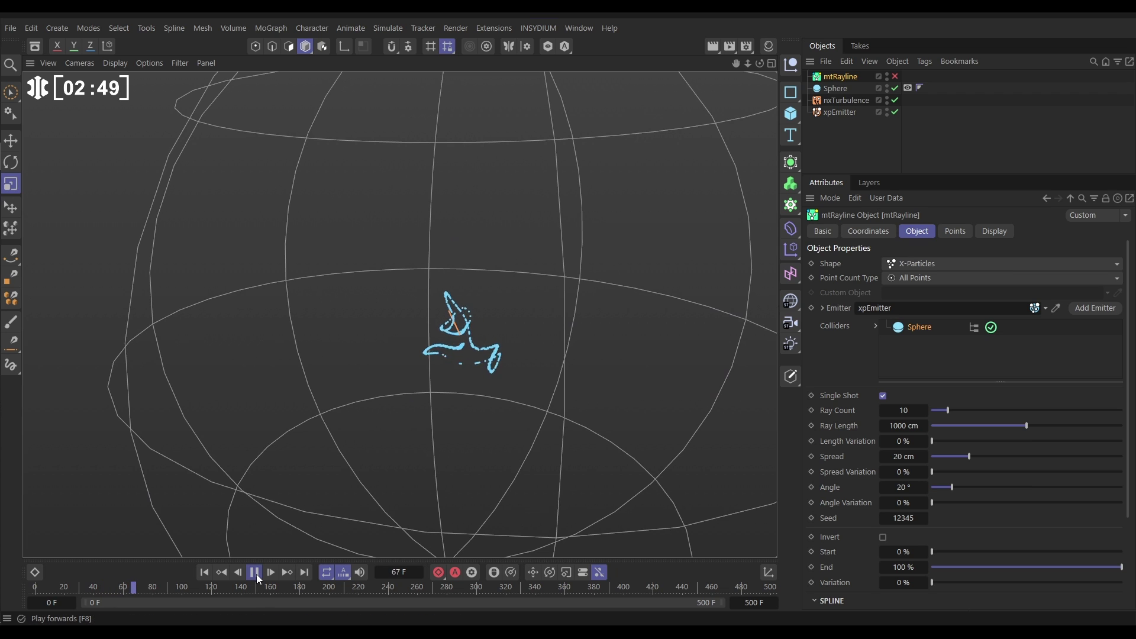
left_click(255, 573)
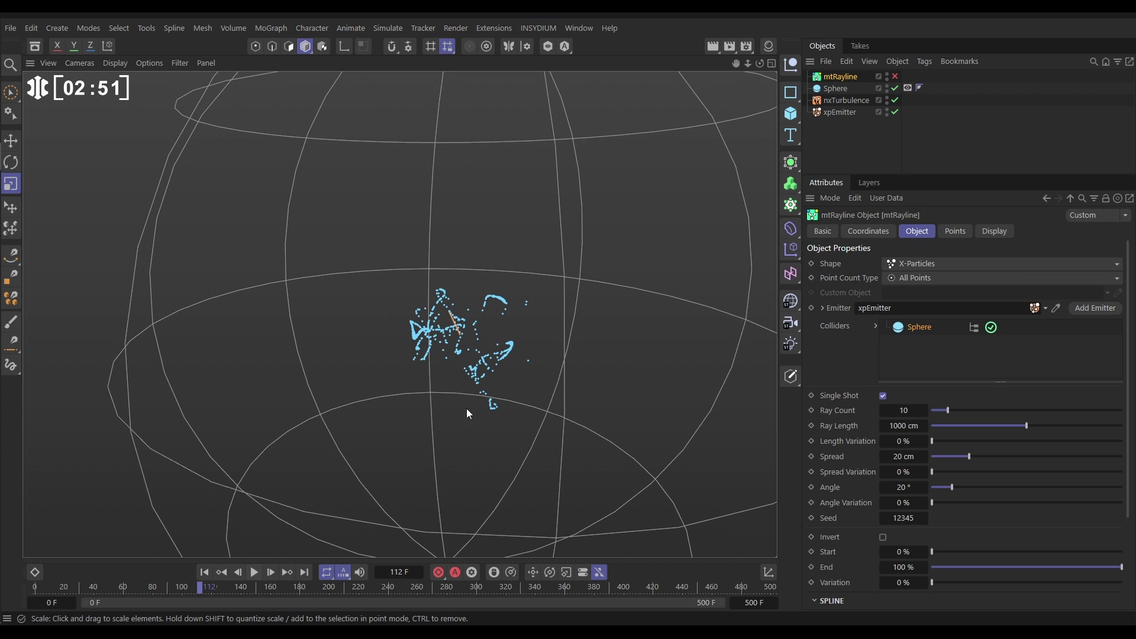
left_click(549, 27)
mouse_move(563, 71)
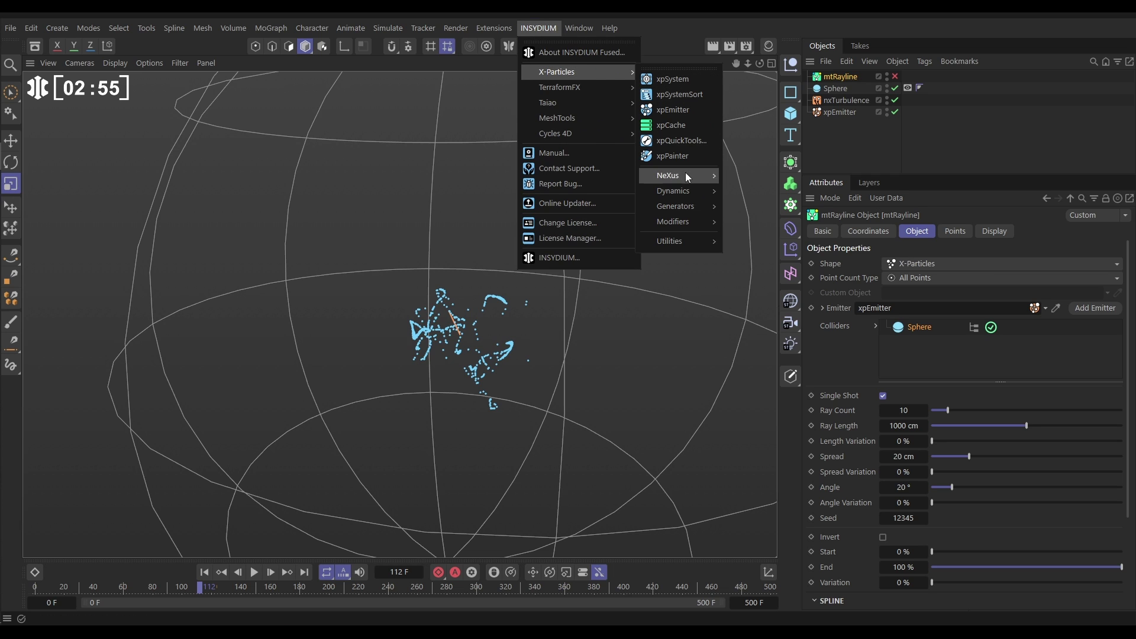
mouse_move(685, 175)
left_click(742, 183)
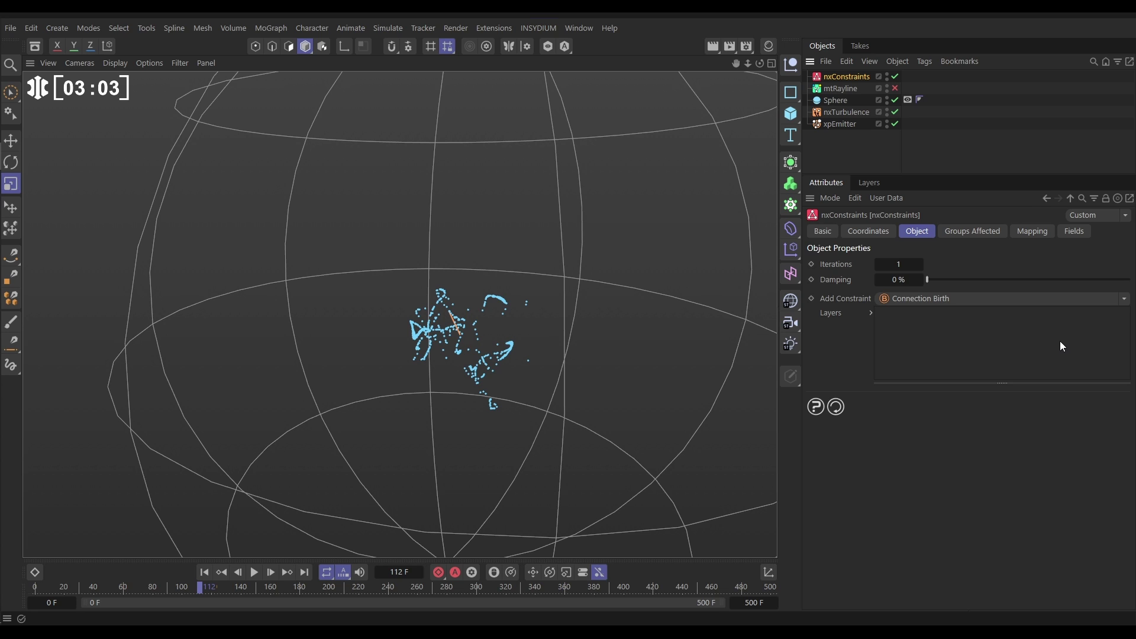
Step: Add a Forces constraint with repulsion set to zero and a connection limit of 30
left_click(1124, 298)
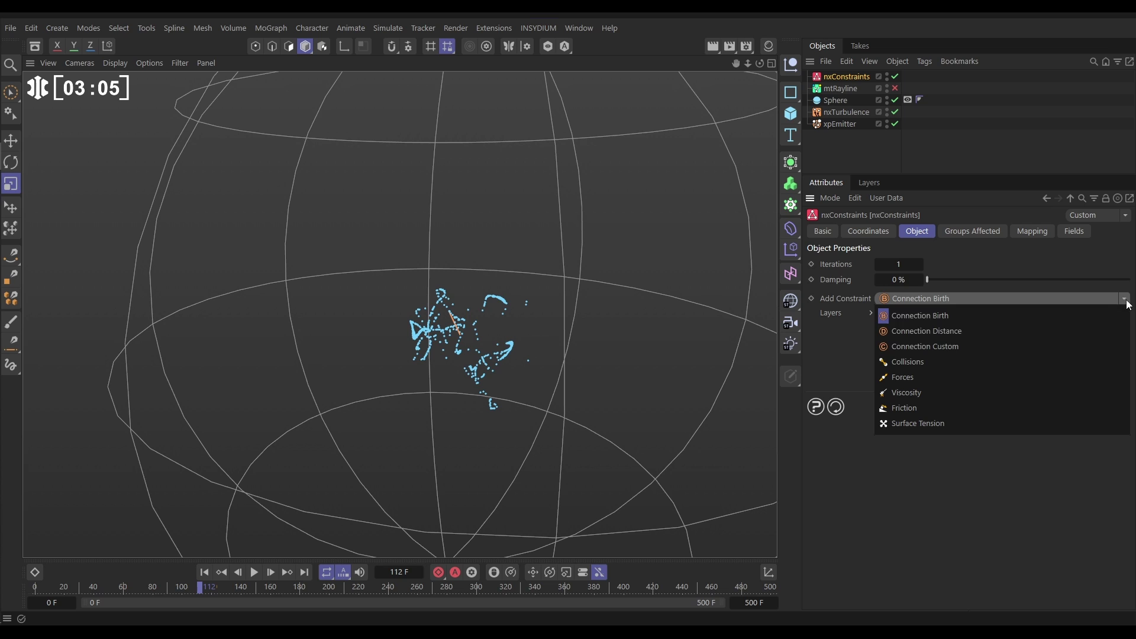
left_click(902, 378)
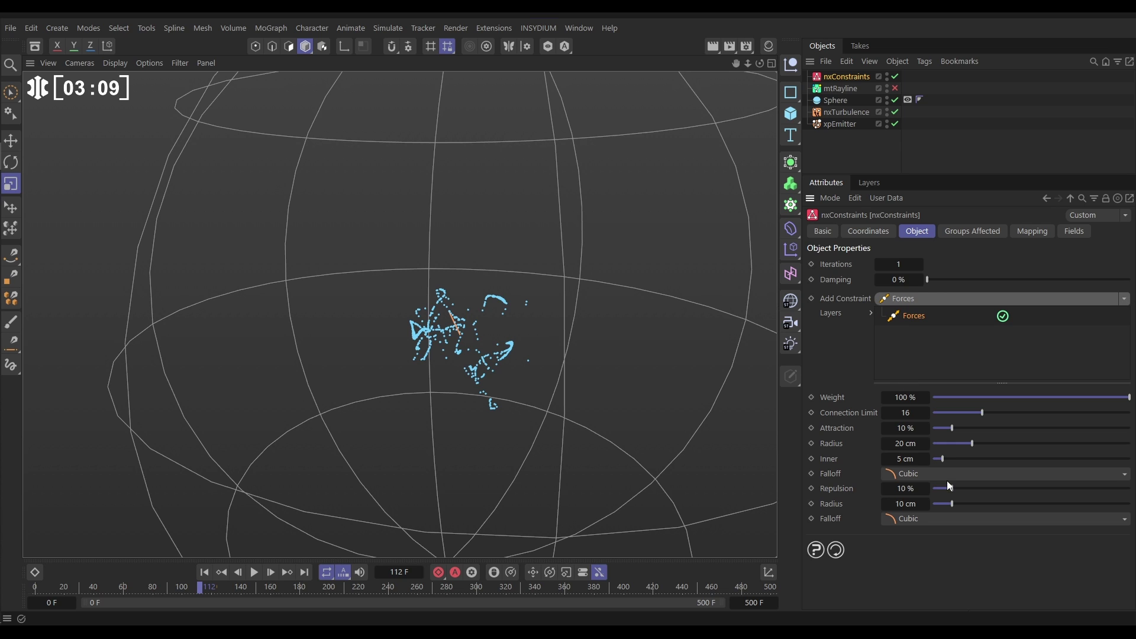
left_click_drag(953, 489, 907, 505)
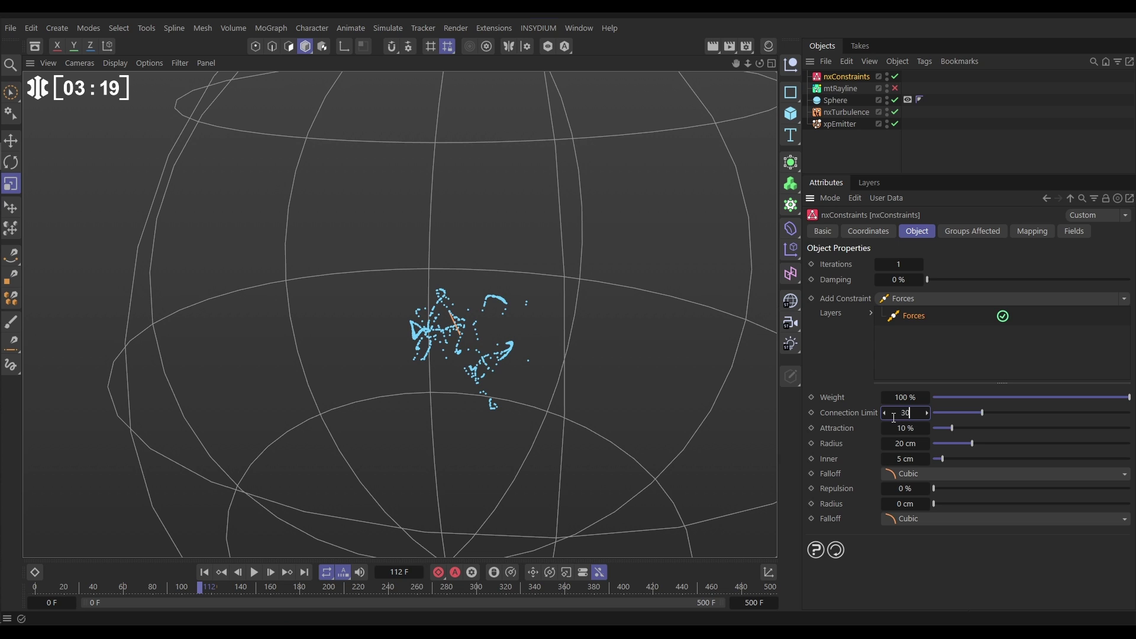
key("Return")
Step: Set the attraction radius to 35 cm, inner radius 0, Flat falloff, and attraction 79 %
left_click(899, 443)
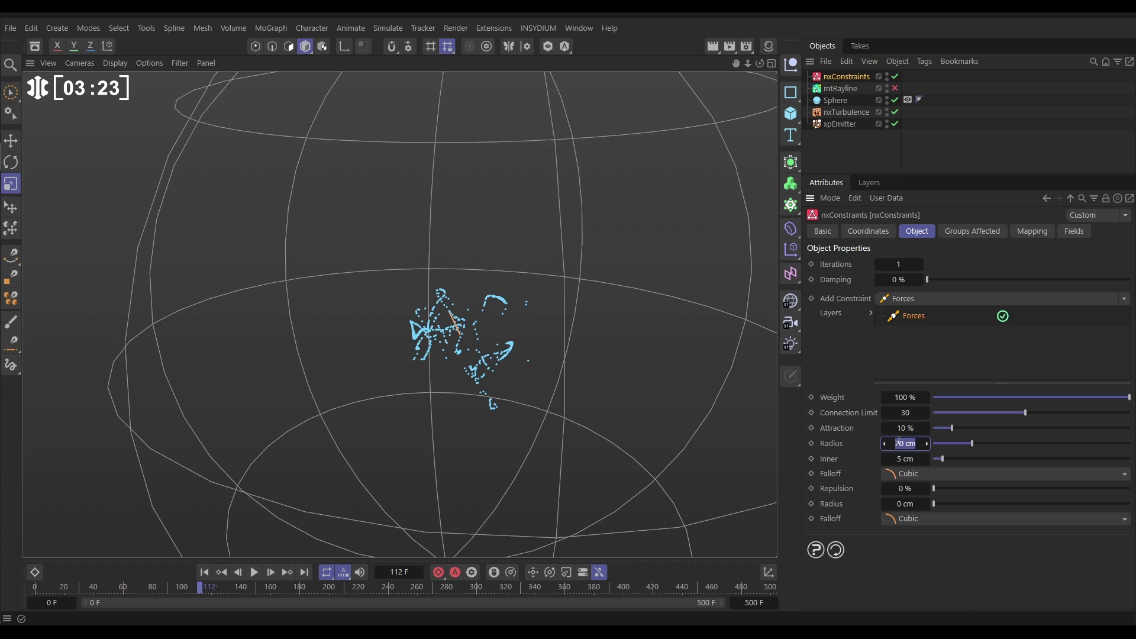
type("35")
key("Return")
left_click(941, 462)
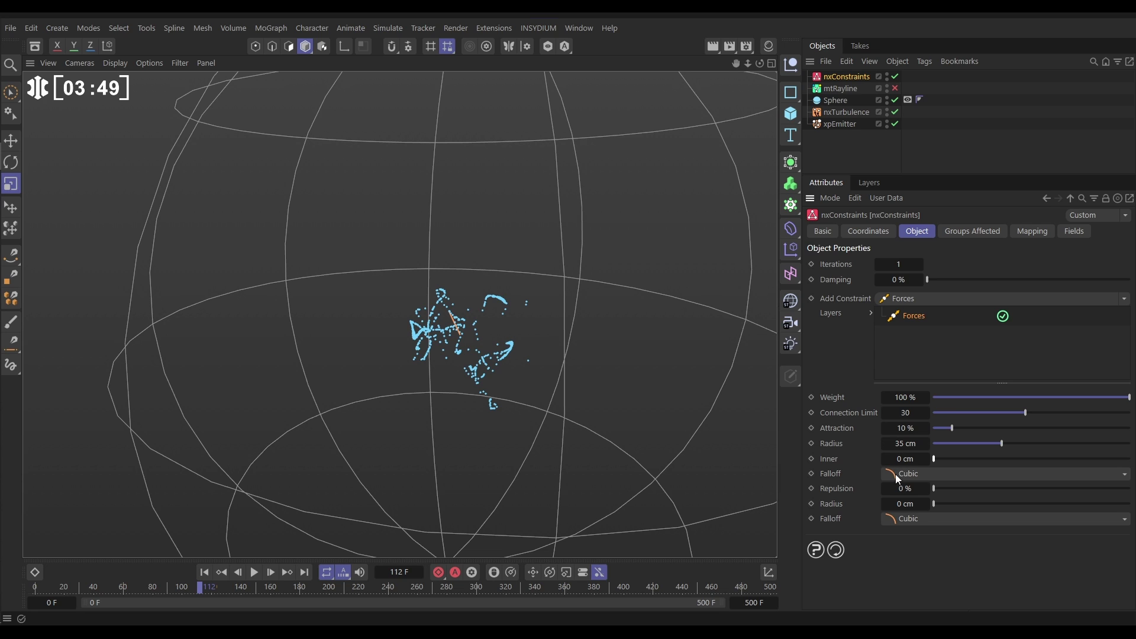
left_click(900, 474)
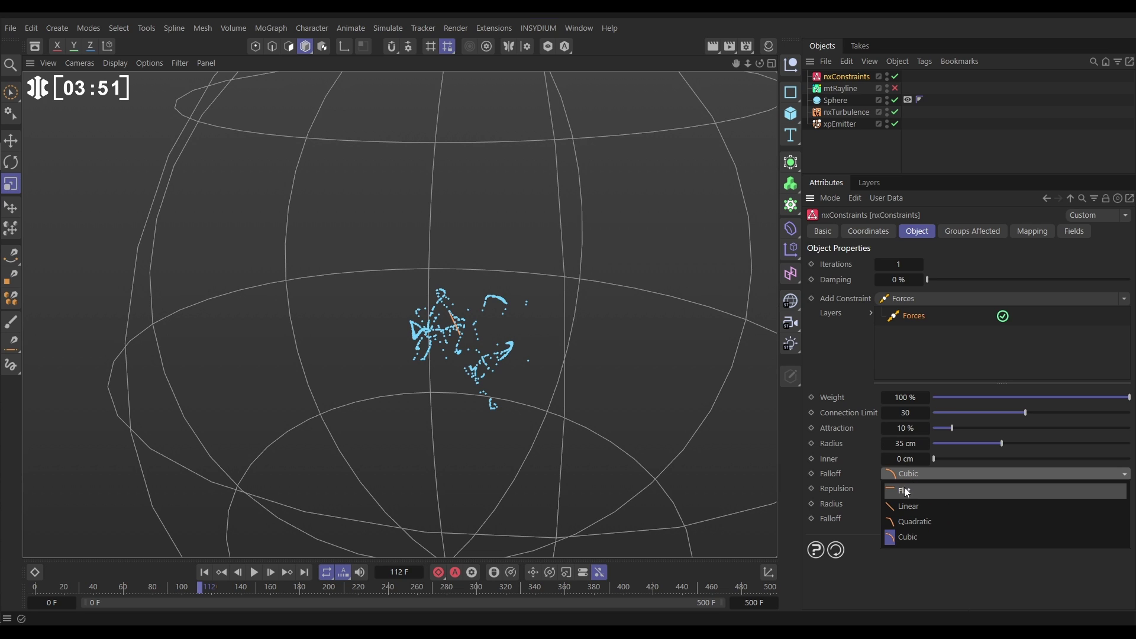
left_click(900, 484)
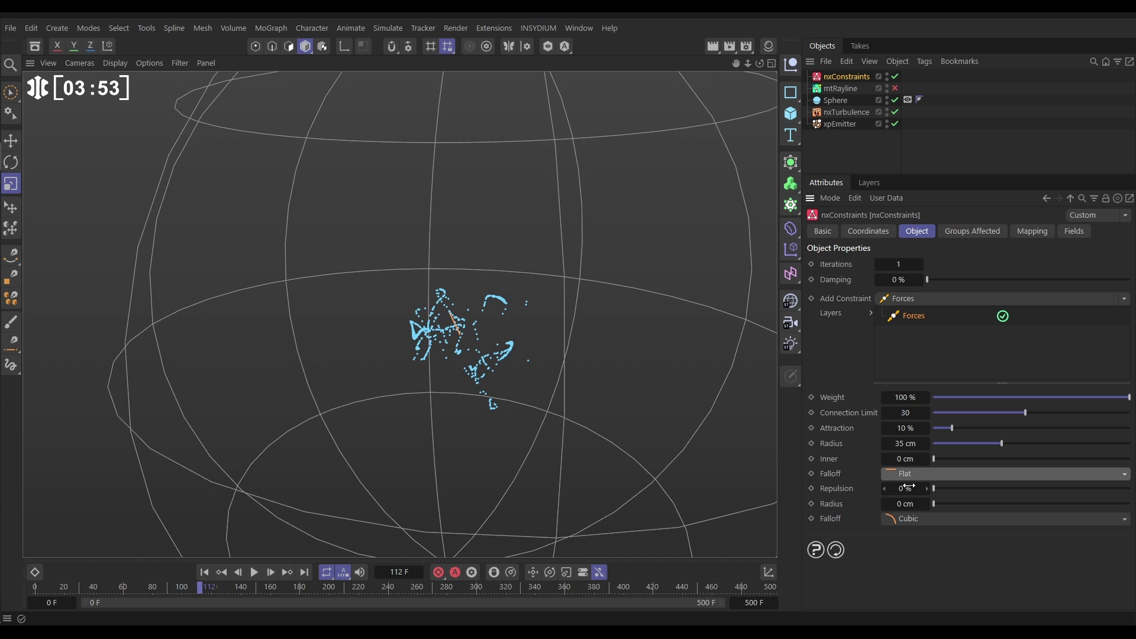
left_click_drag(953, 429, 1083, 431)
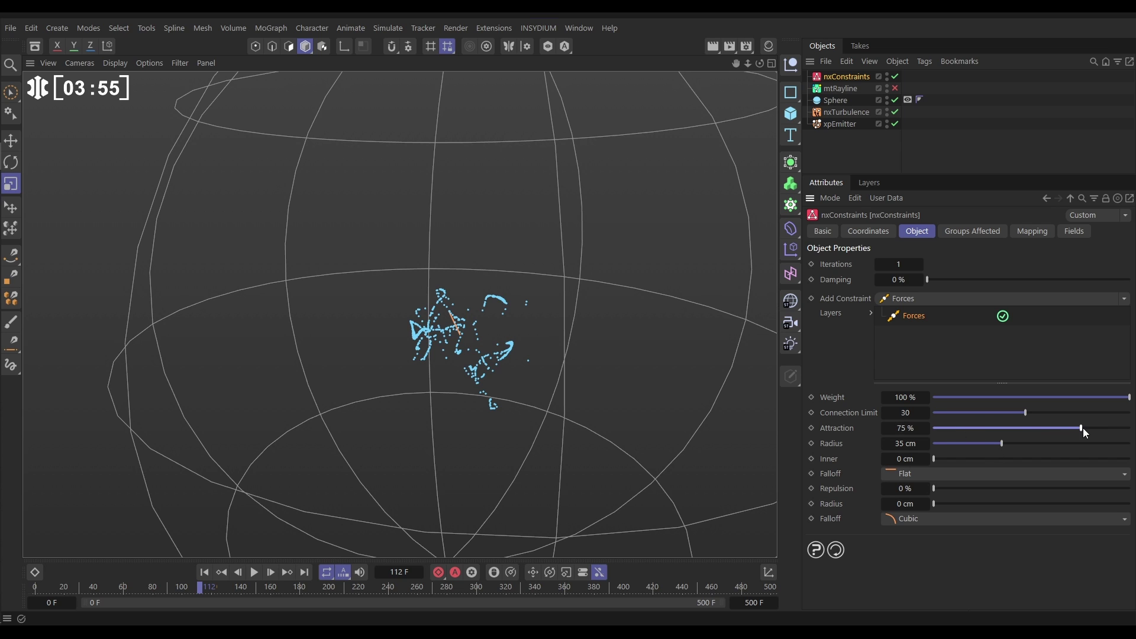
Step: Replay the constrained simulation from the start, pausing at frame 256
left_click(204, 572)
left_click(253, 574)
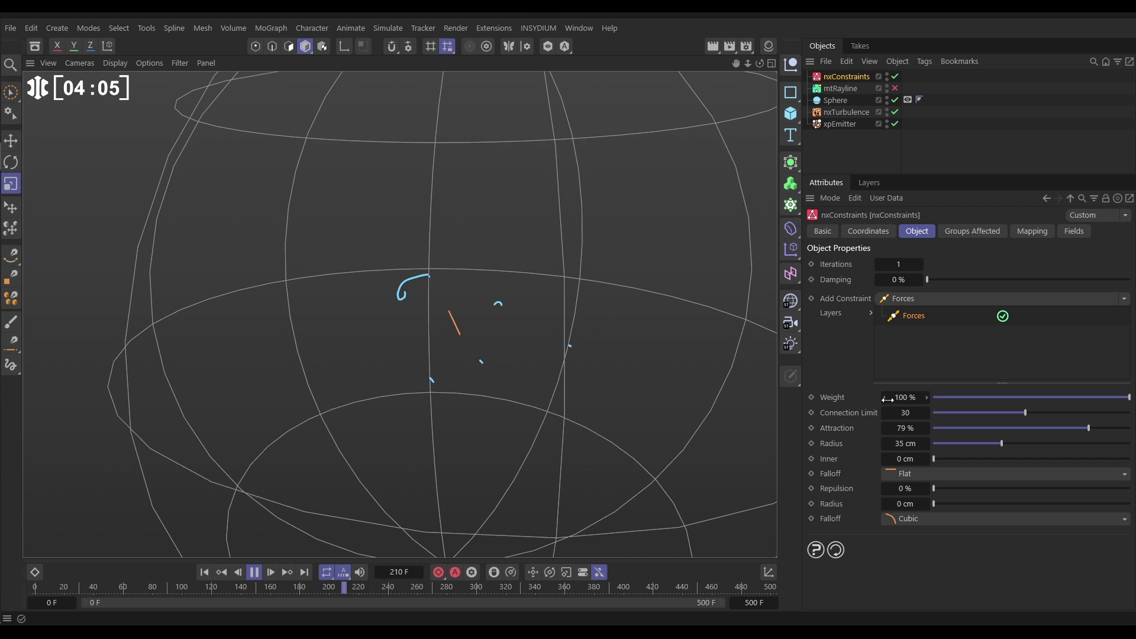
key("F8")
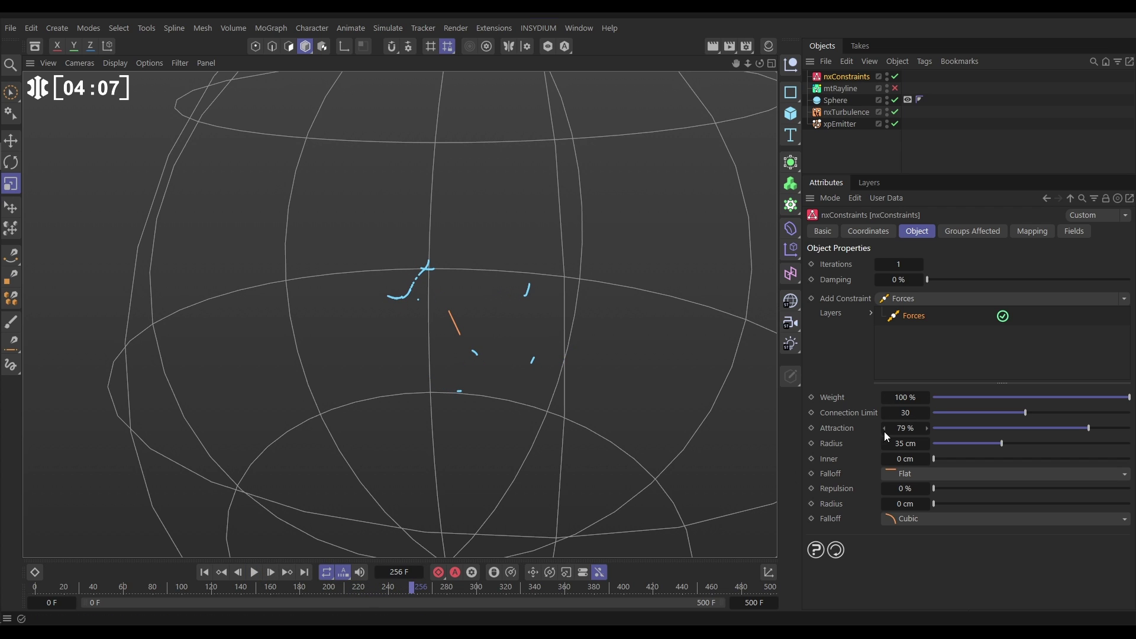
Step: Raise the Forces Radius to 50 cm and Attraction to 87 %, then replay to frame 355
left_click_drag(994, 446, 1021, 445)
left_click_drag(1090, 428, 1105, 428)
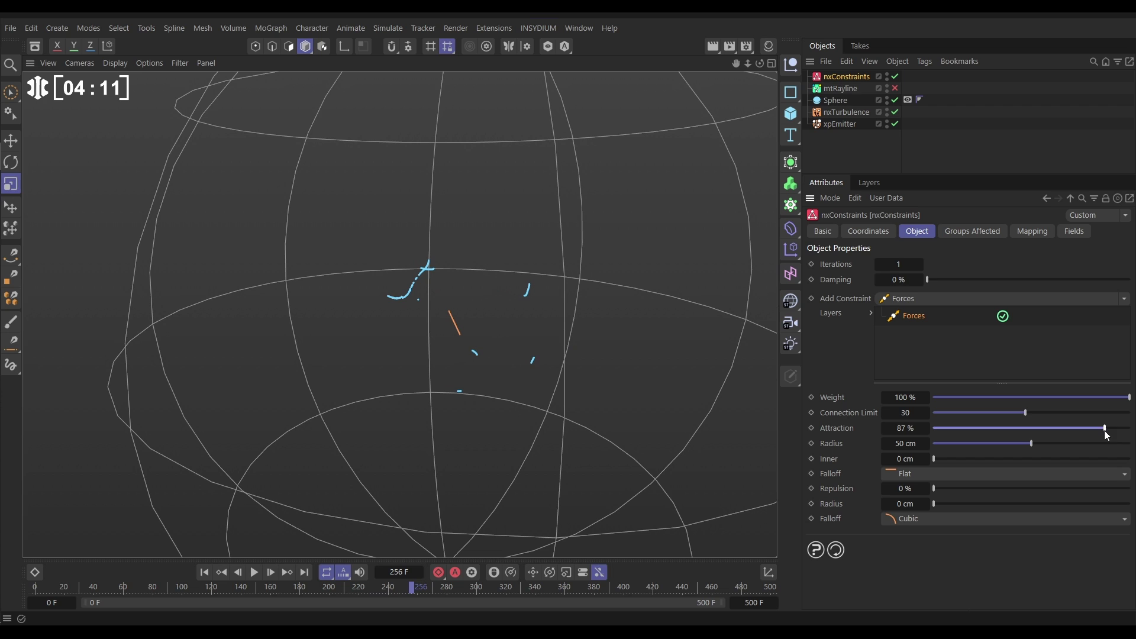
left_click(204, 572)
left_click(252, 572)
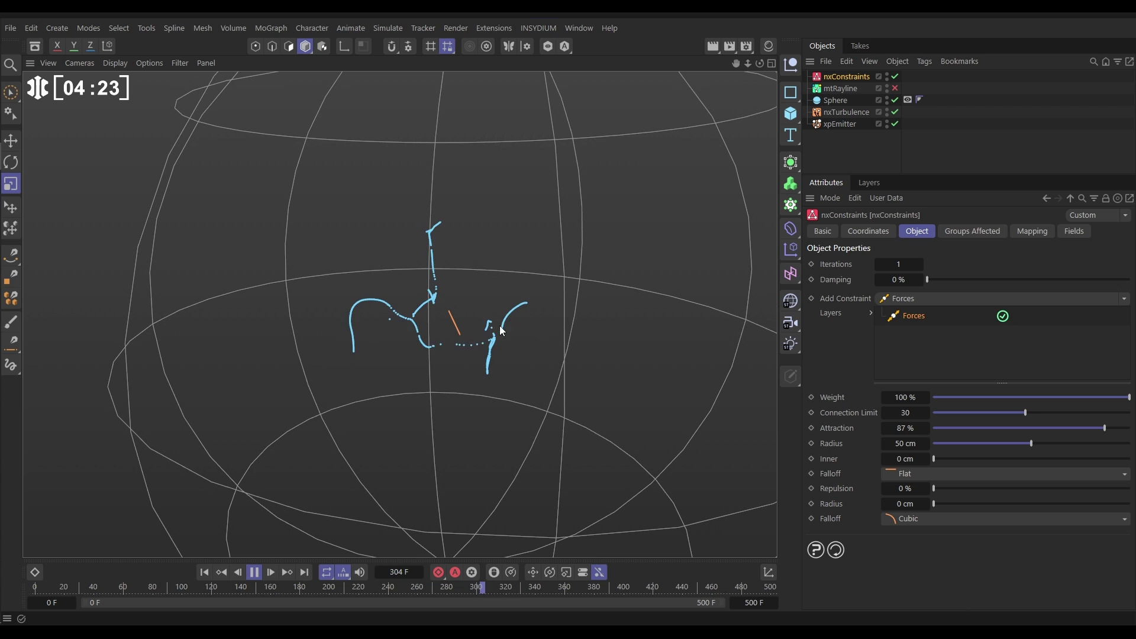
left_click(257, 574)
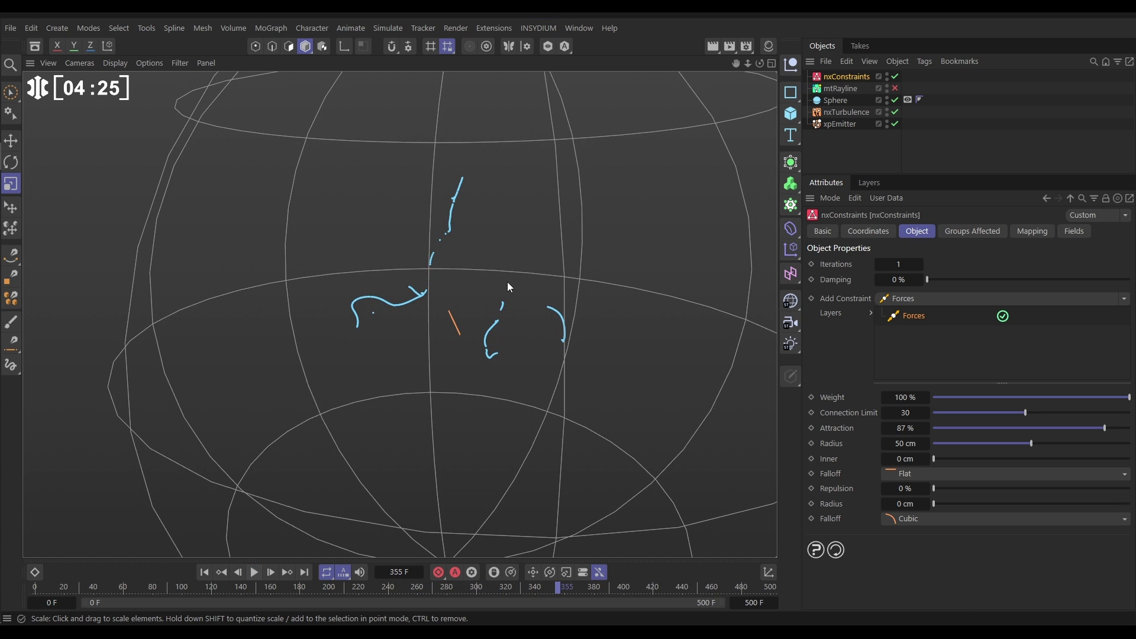
scroll(474, 290, "down", 10)
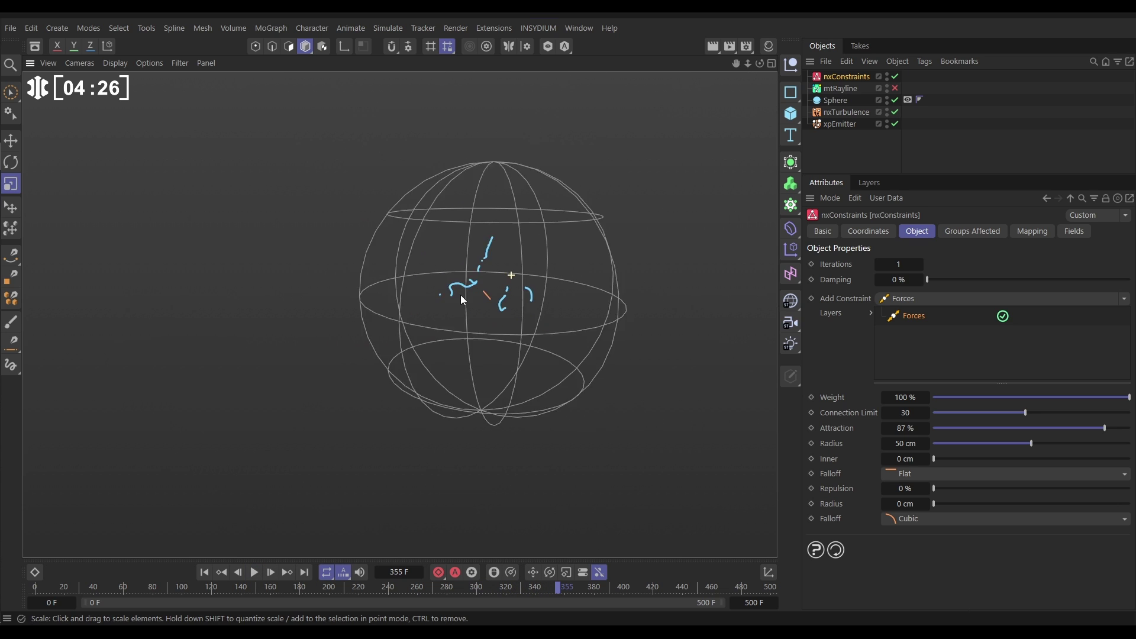
Step: Re-enable mtRayline and replay the simulation from the start to frame 273
left_click(895, 88)
left_click(204, 572)
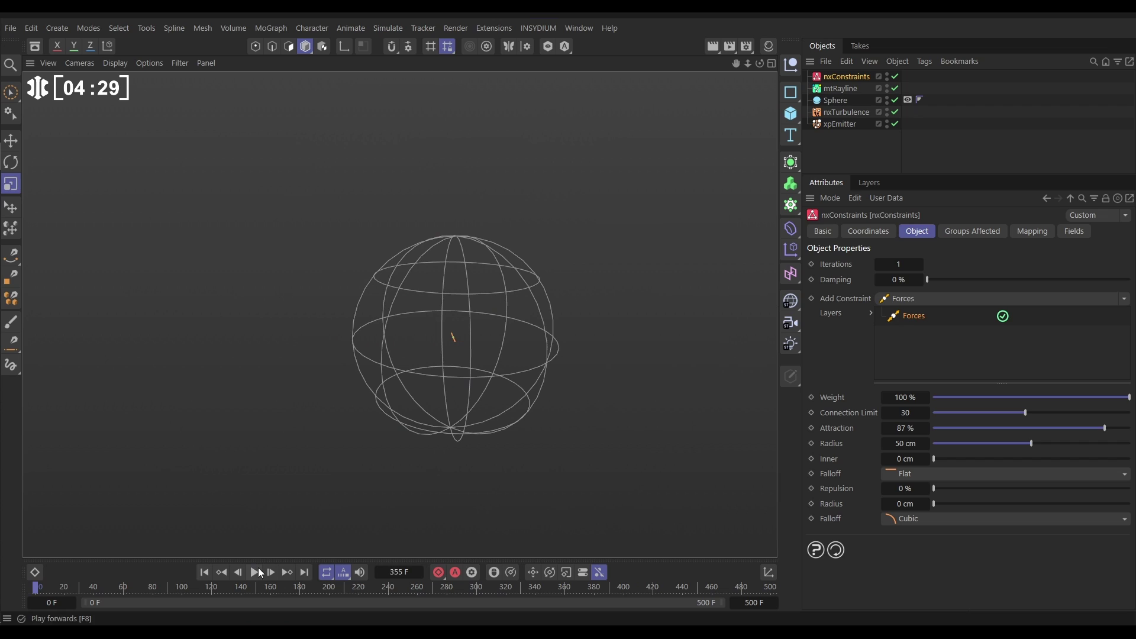
left_click(254, 572)
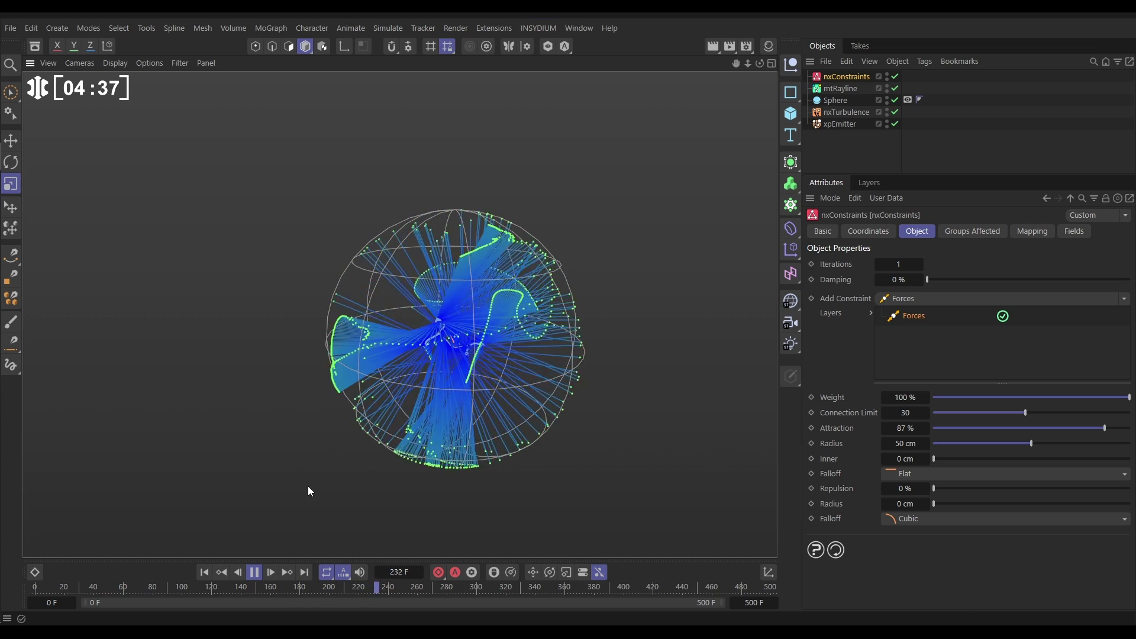
left_click(253, 572)
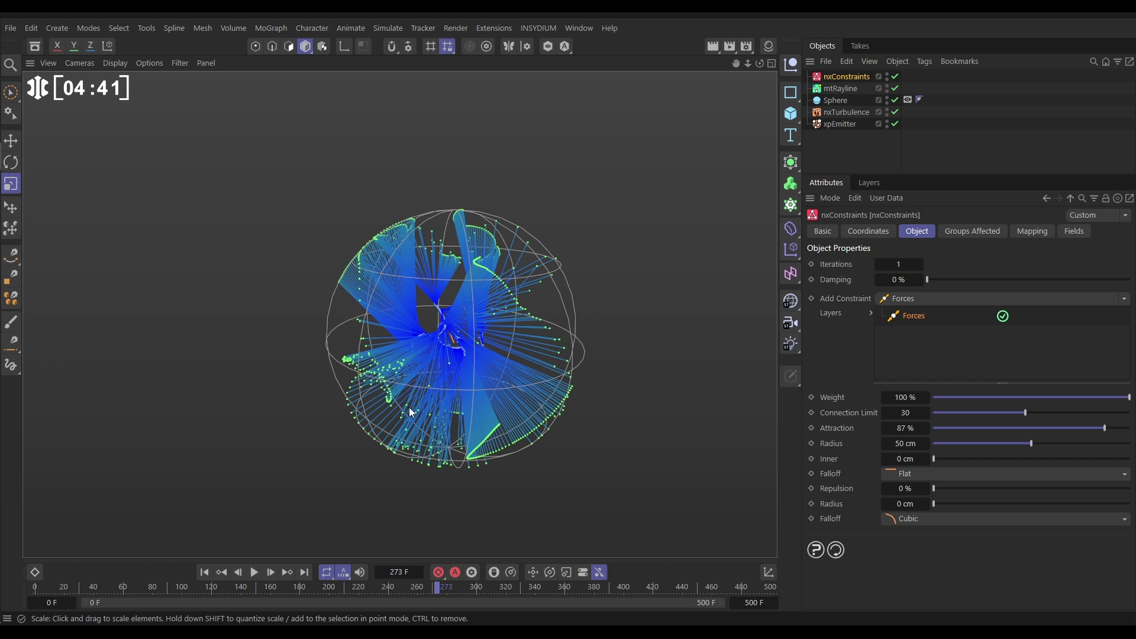
Step: Lower the xpEmitter's rotation rate of change to 90 %, then replay to frame 460 and inspect
left_click(843, 124)
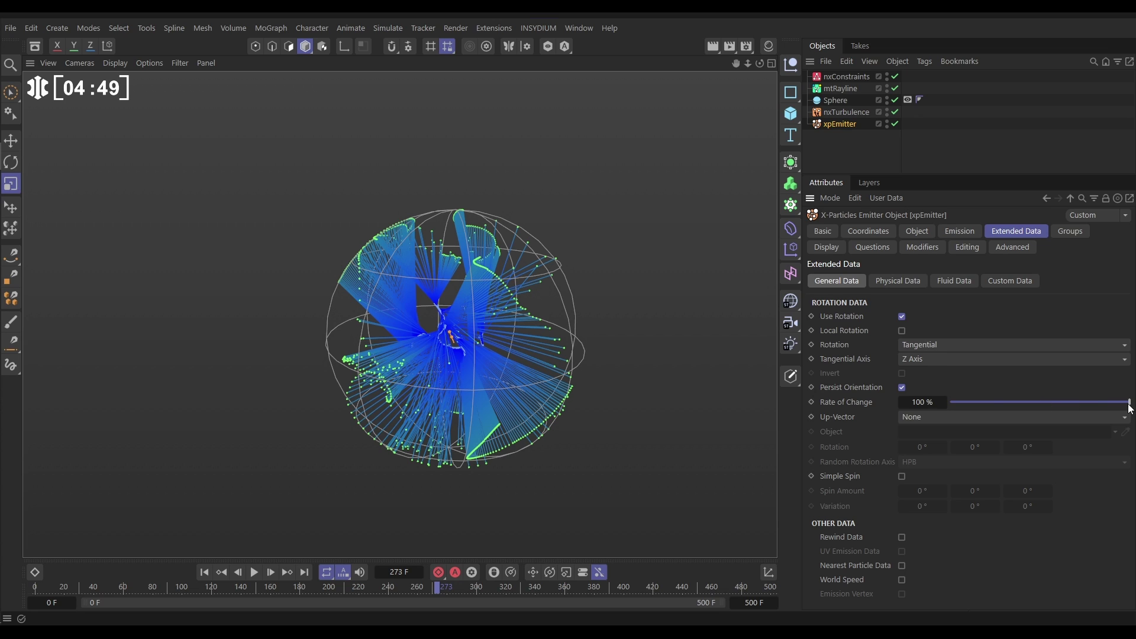
left_click_drag(1129, 402, 1112, 403)
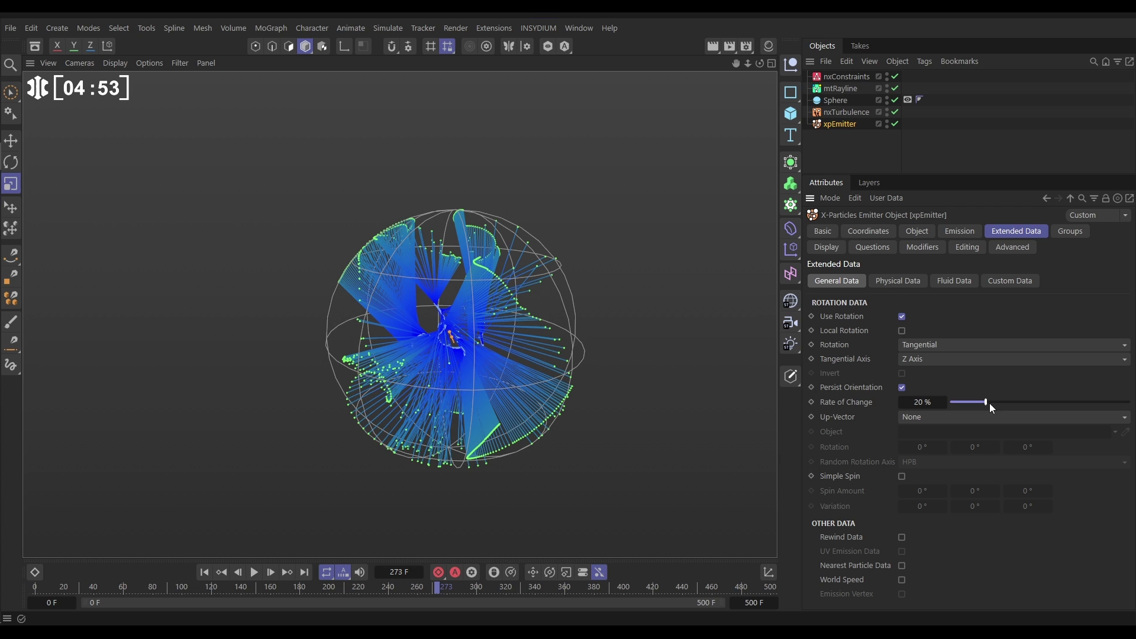
left_click(204, 572)
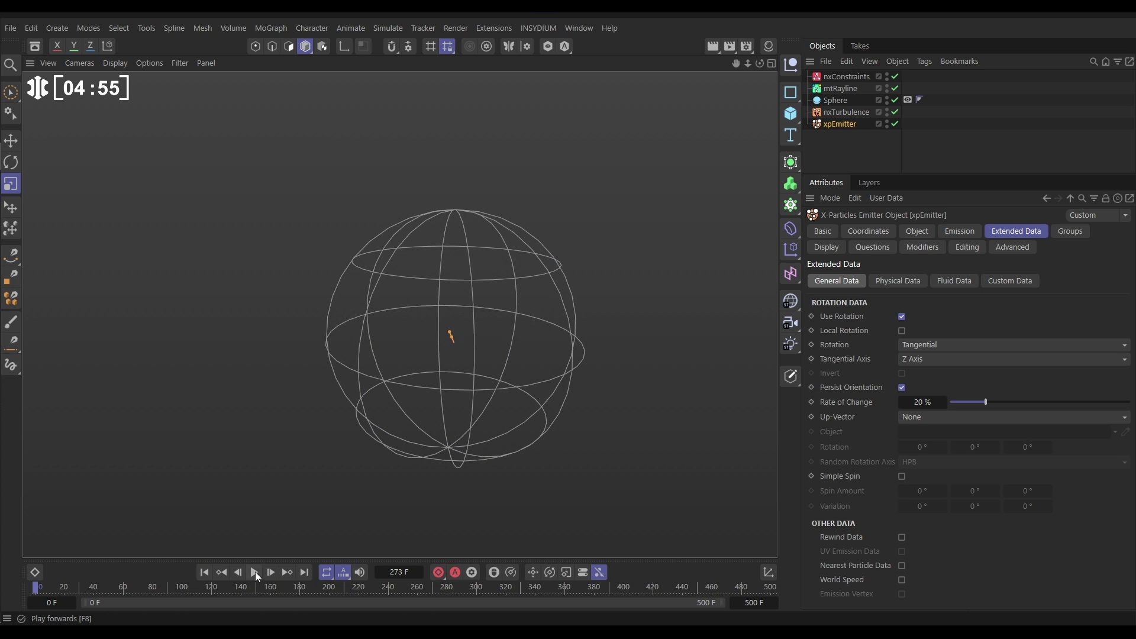
left_click(255, 572)
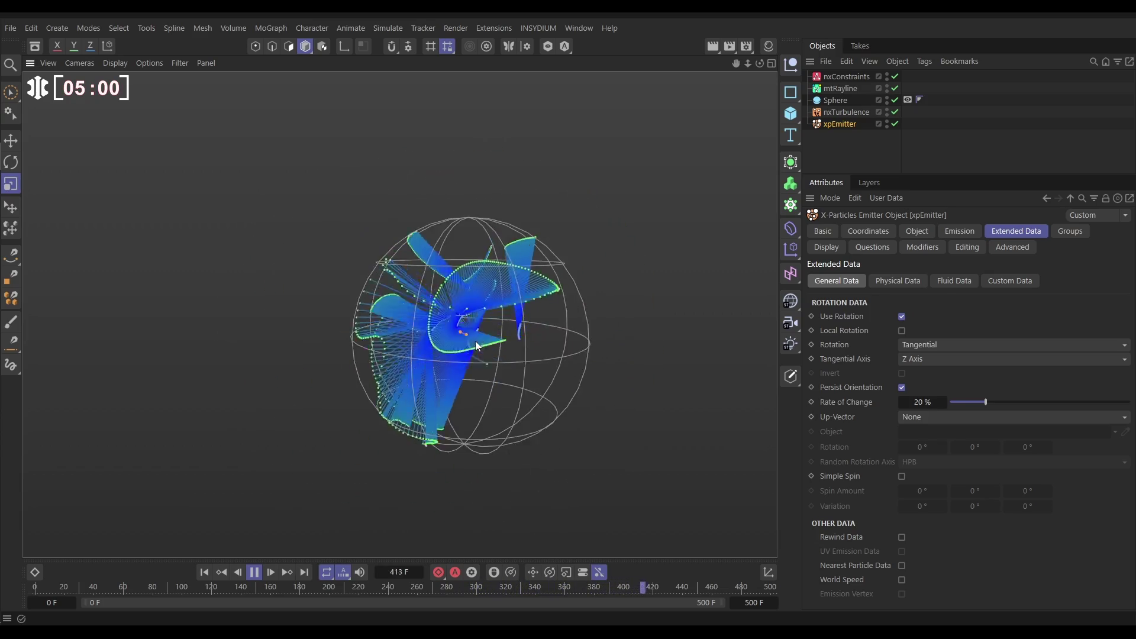
left_click(253, 572)
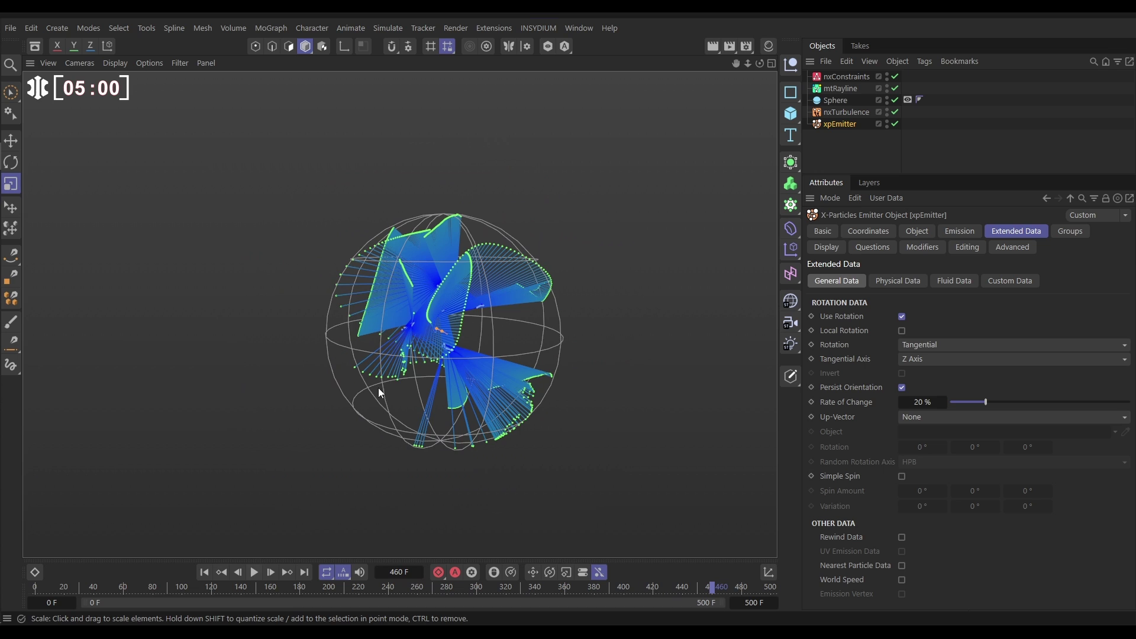
left_click_drag(378, 388, 451, 236, "alt")
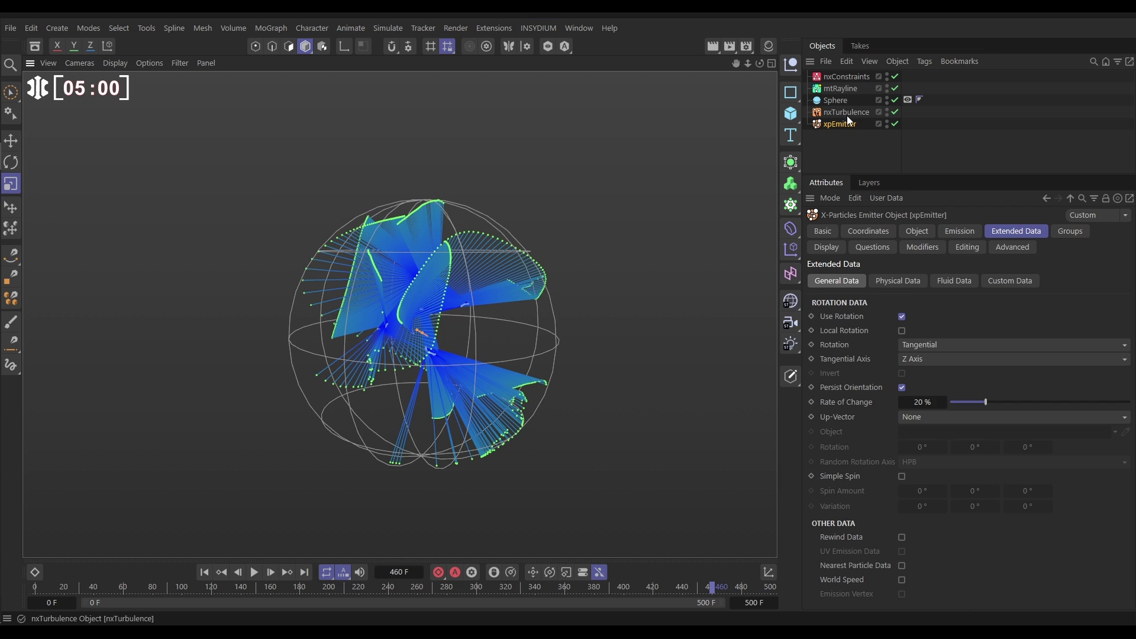
Step: Add a new xpEmitter for mtRayline's contact points and hide the ray lines in the viewport
left_click(846, 90)
left_click(954, 232)
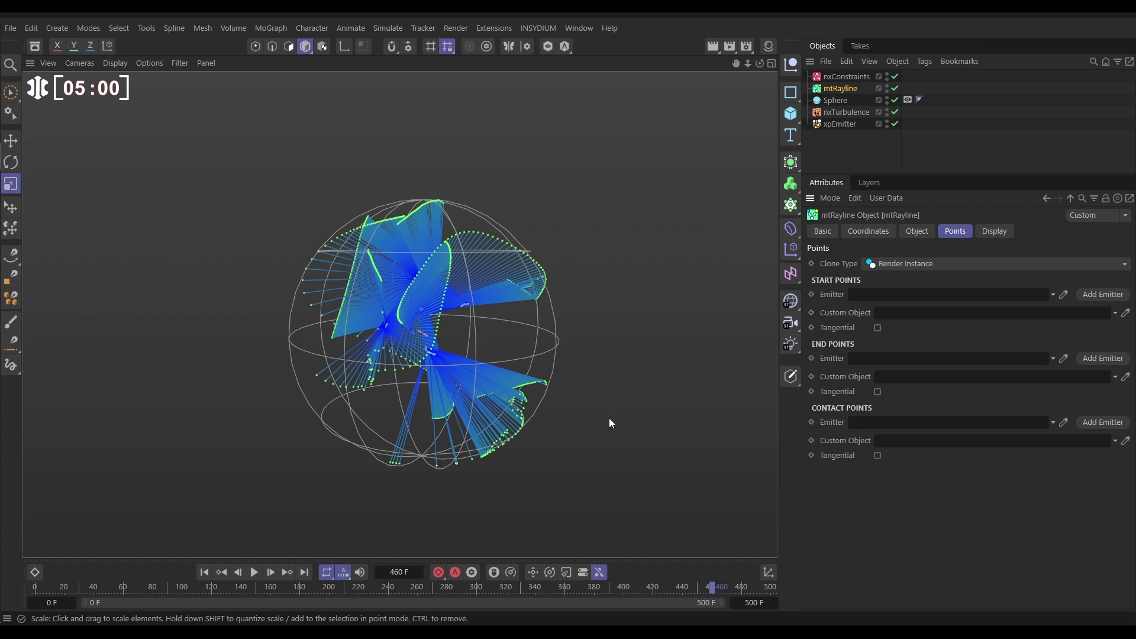
left_click(1103, 423)
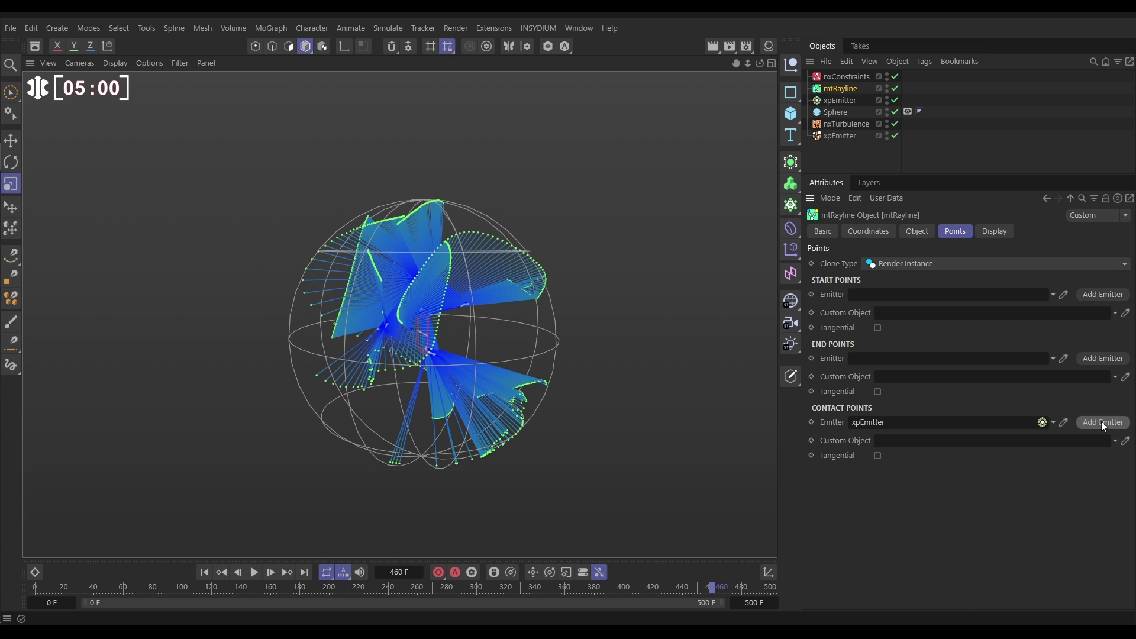
double_click(886, 86)
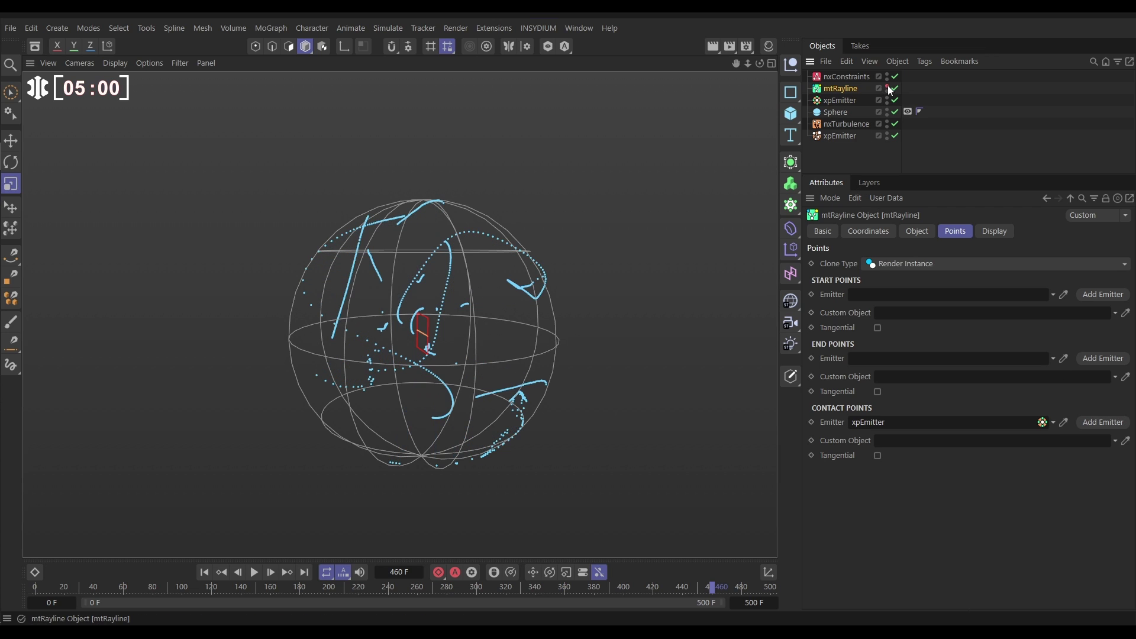
Step: Replay the simulation from the start, stopping at frame 77
left_click(205, 572)
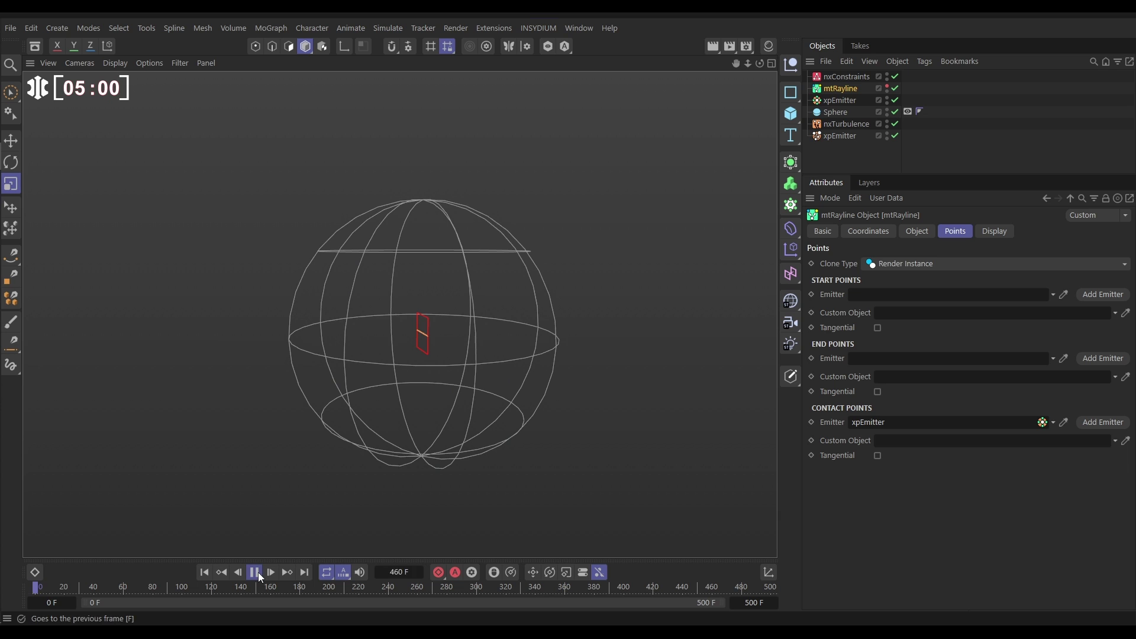
left_click(255, 572)
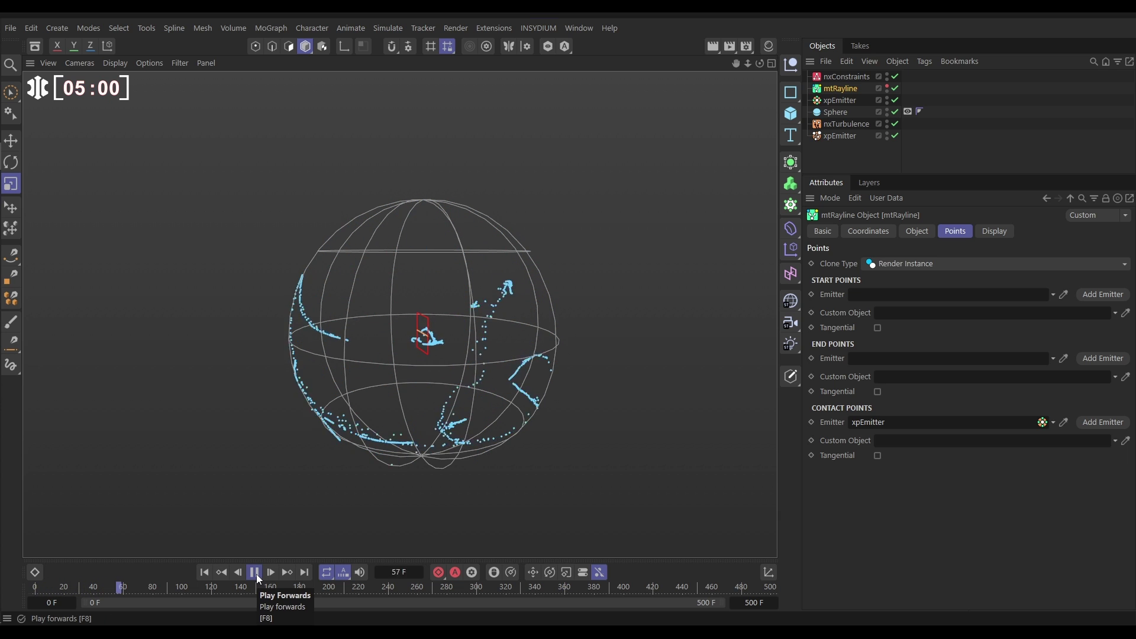
left_click(254, 572)
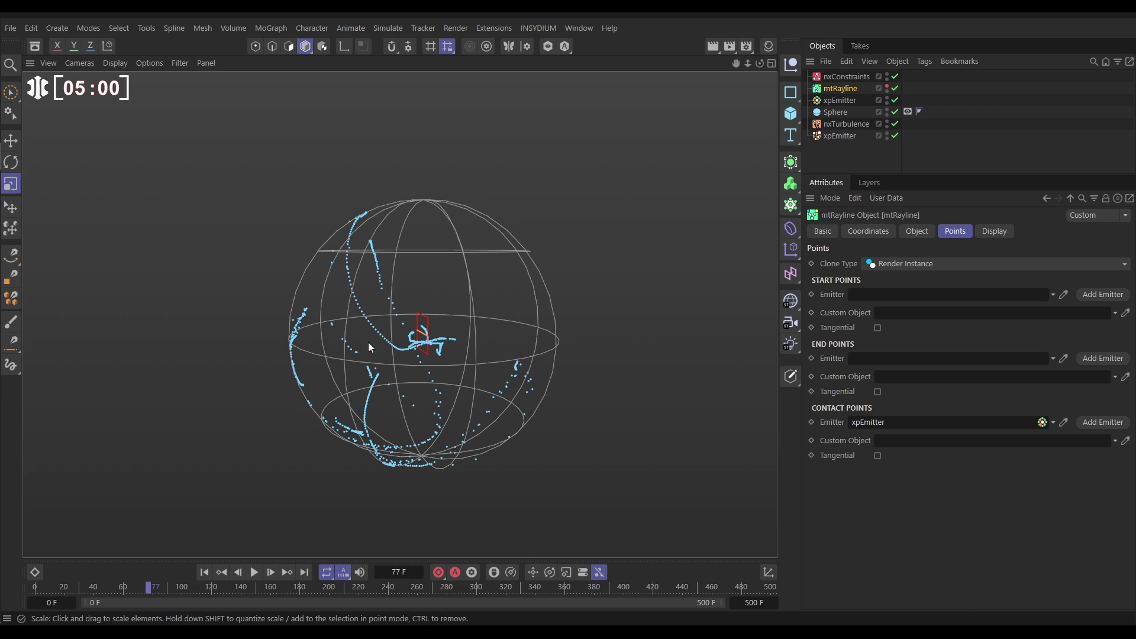
Step: Add an xpTrail object with the contact-point xpEmitter as its emitter
left_click(528, 23)
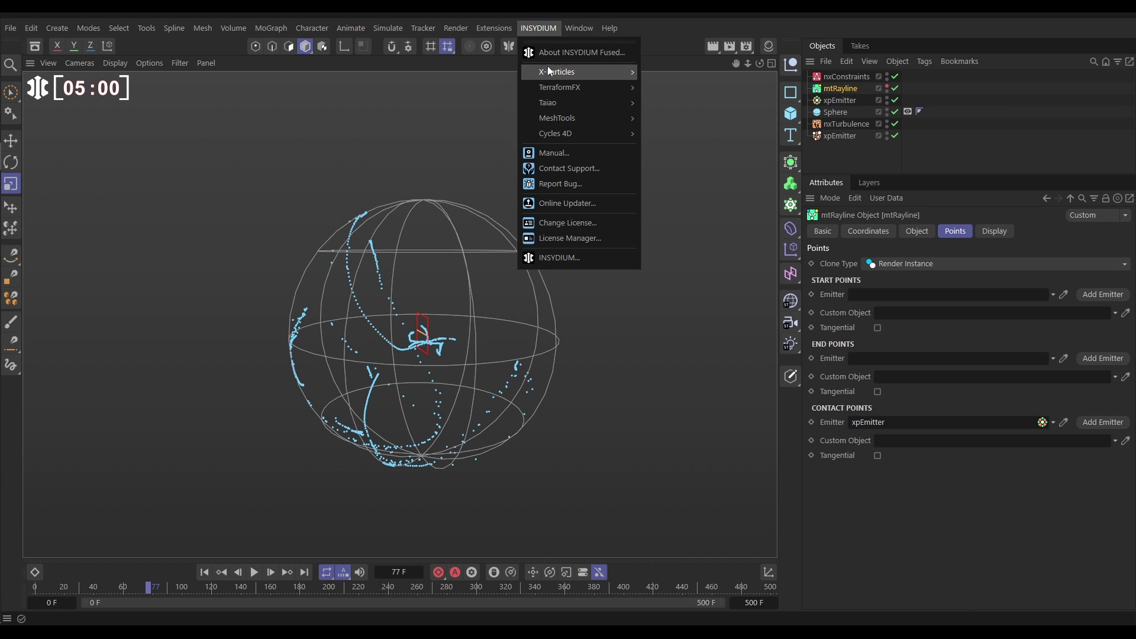
mouse_move(548, 70)
mouse_move(681, 206)
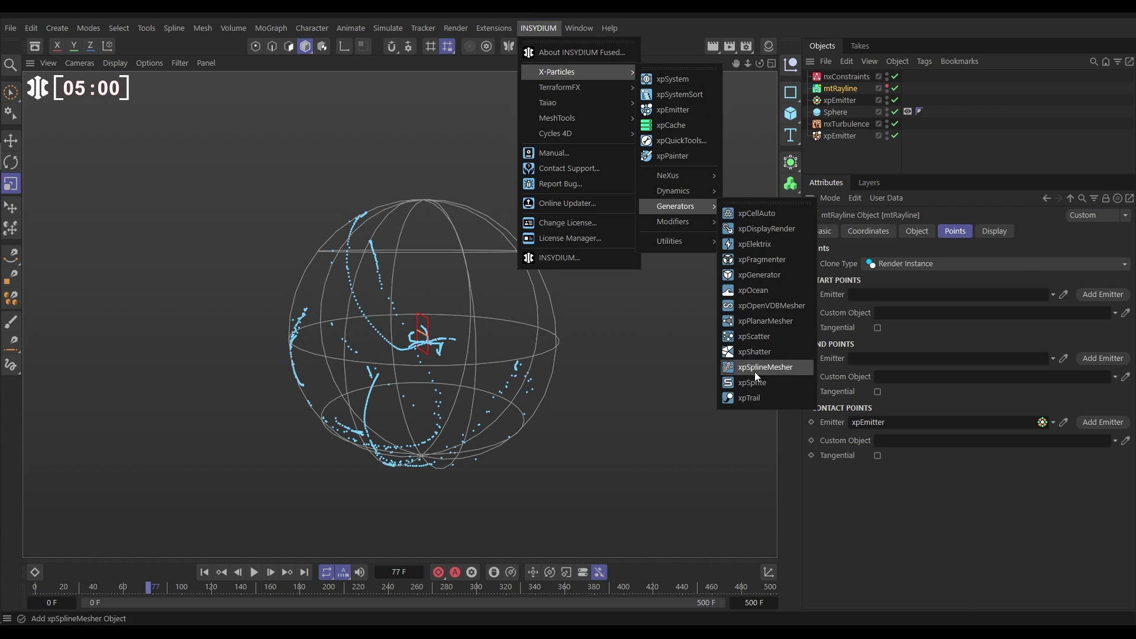
left_click(750, 398)
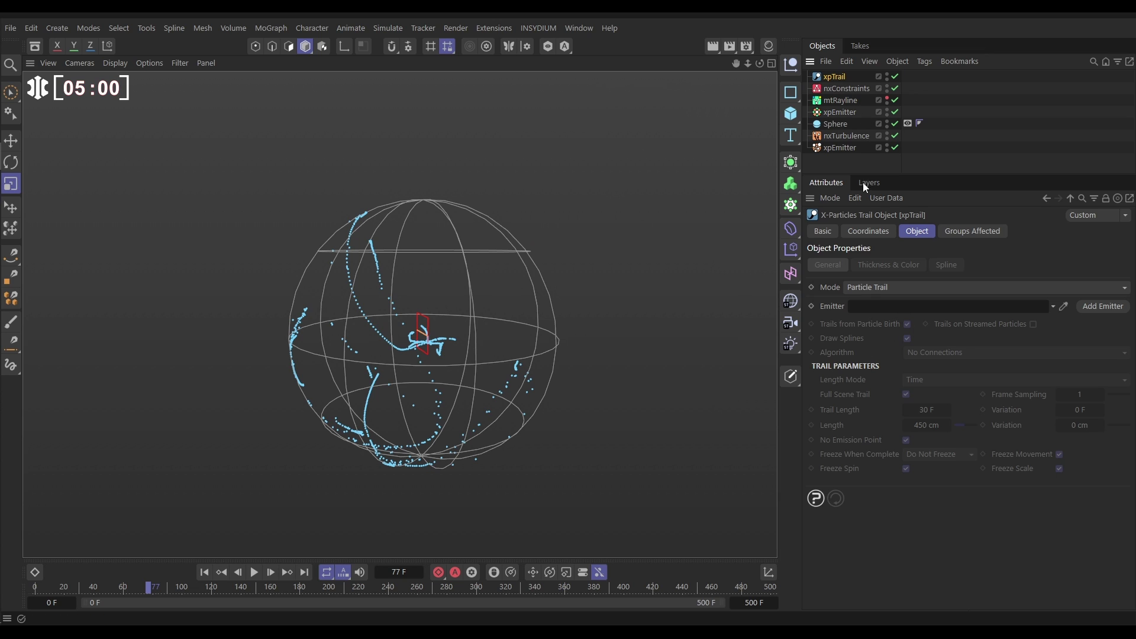
left_click_drag(832, 112, 872, 310)
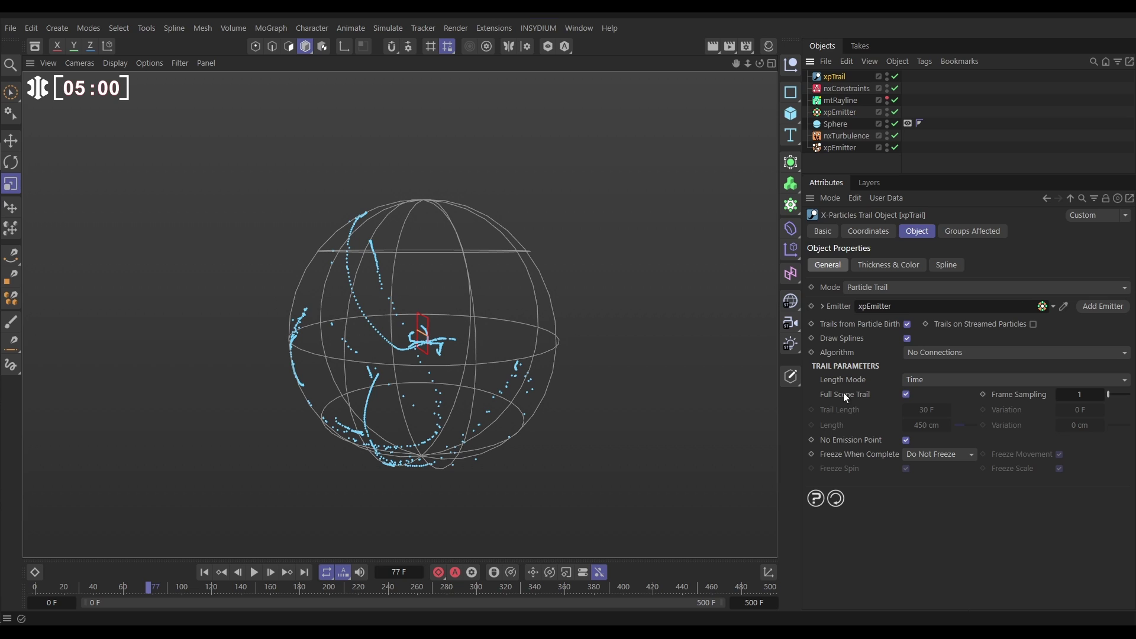
Step: Turn off Full Scene Trail, set Trail Length 10 F and Variation 5 F, then replay
left_click(906, 395)
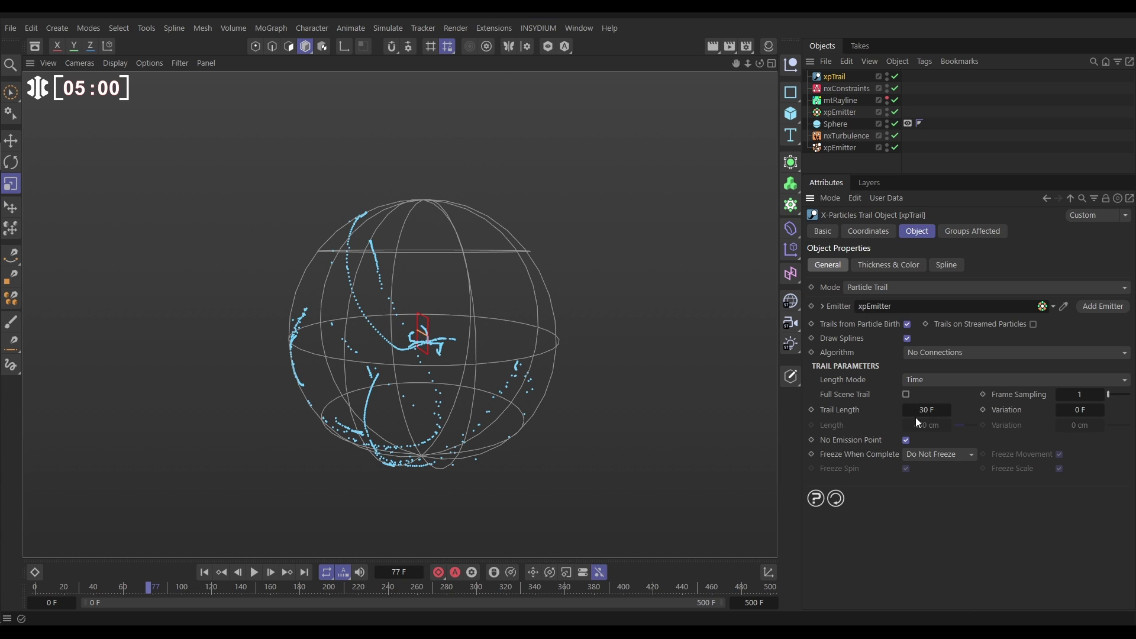
left_click(923, 413)
type("10")
key("Tab")
type("5")
key("Return")
left_click(204, 573)
left_click(253, 573)
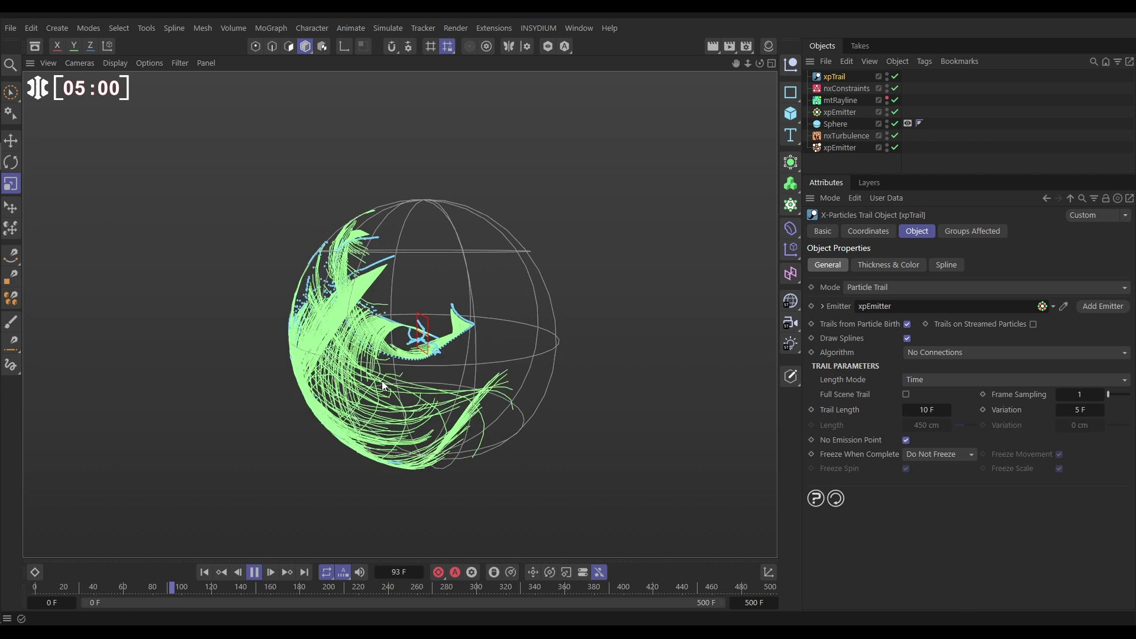
Step: Show mtRayline's rays again and hide both xpEmitters' particles in the viewport
left_click(254, 573)
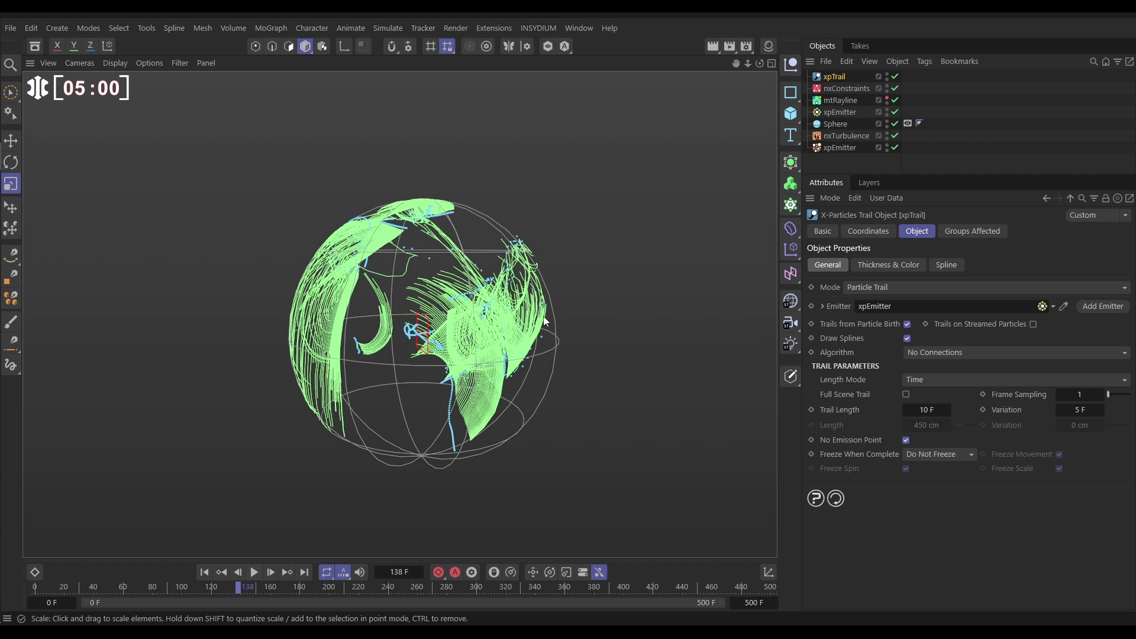
left_click(887, 97)
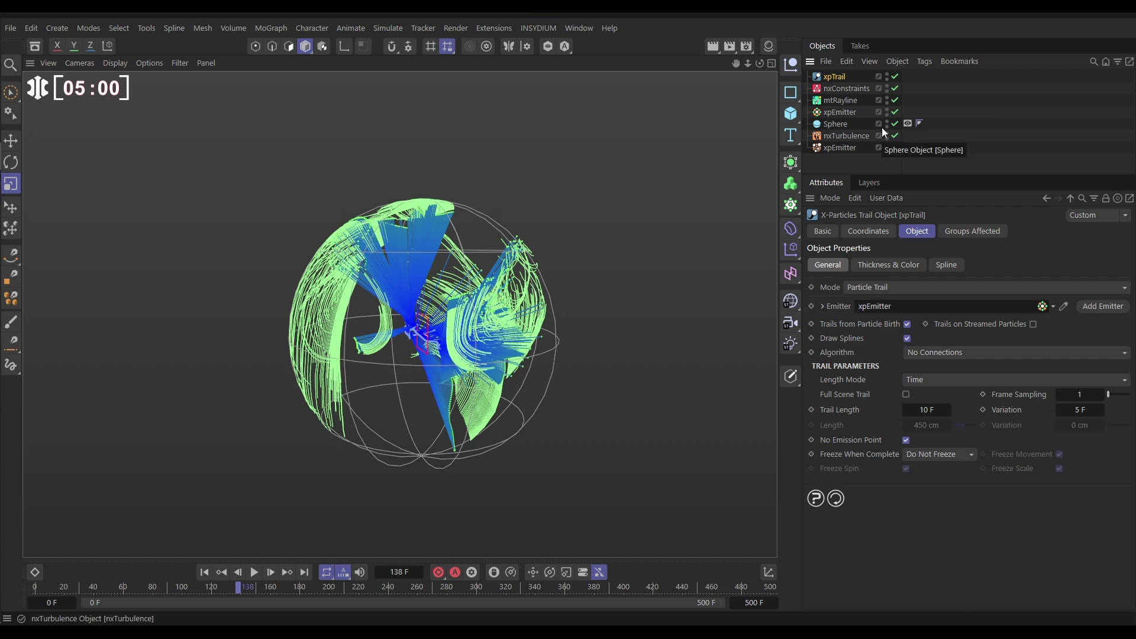
left_click(887, 110)
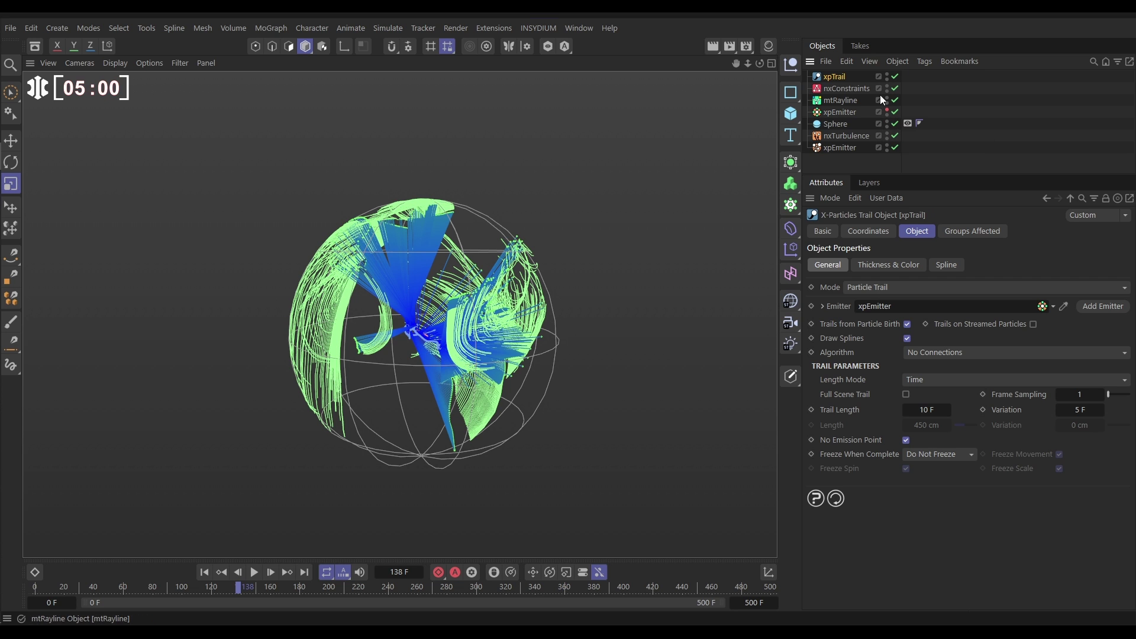
left_click(887, 146)
scroll(431, 385, "up", 5)
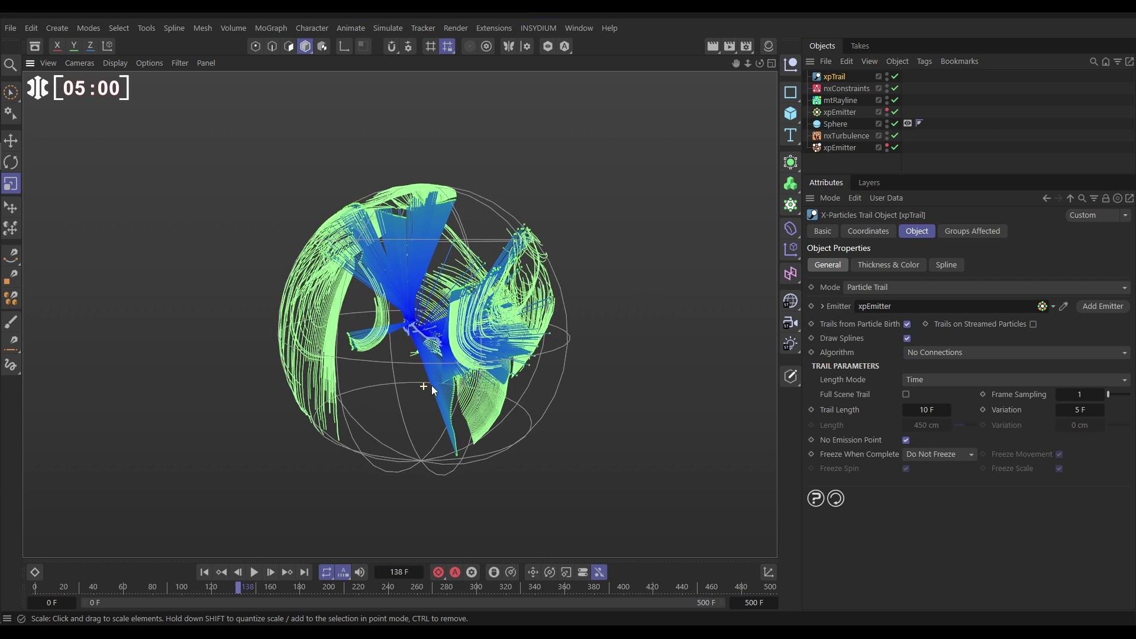
Step: Replay the simulation from frame 0, pausing at frame 201
left_click(204, 571)
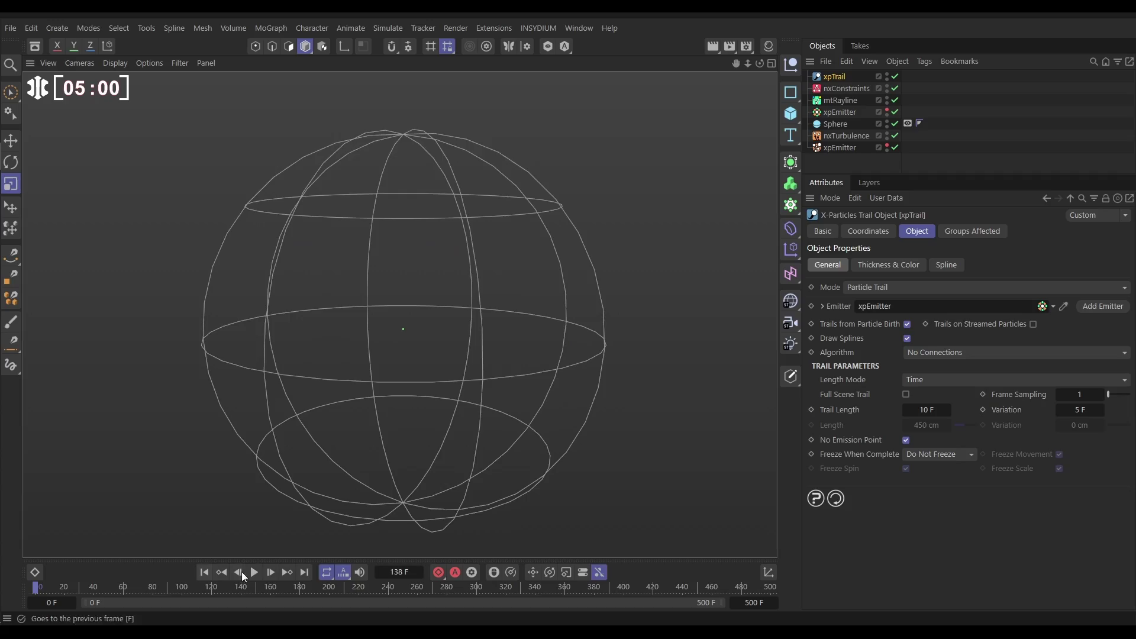
left_click(254, 572)
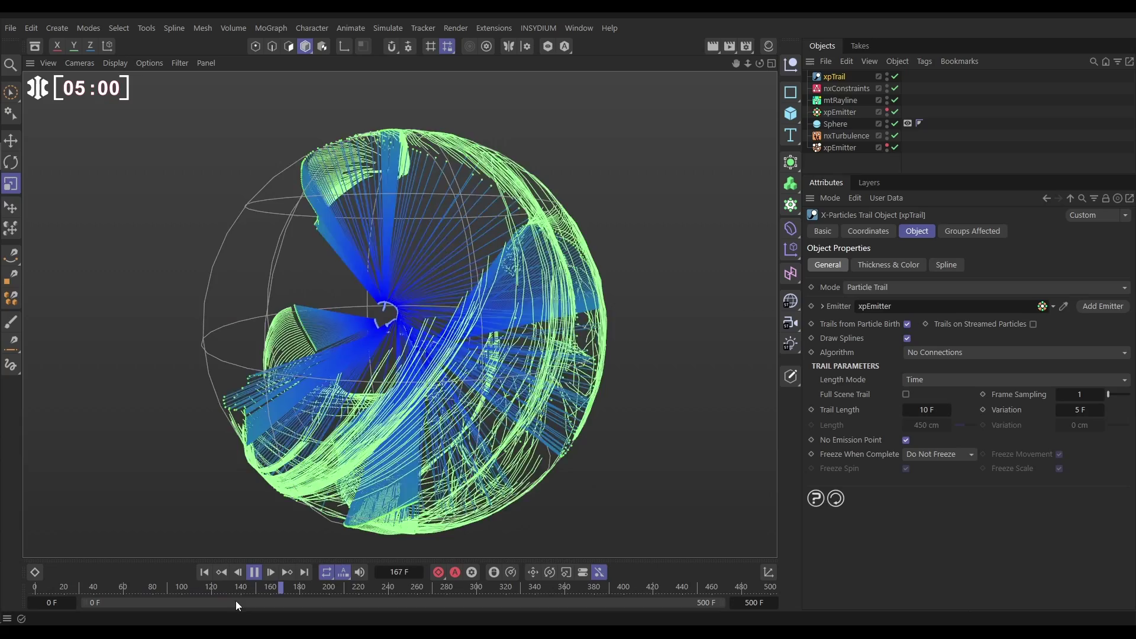
left_click(255, 573)
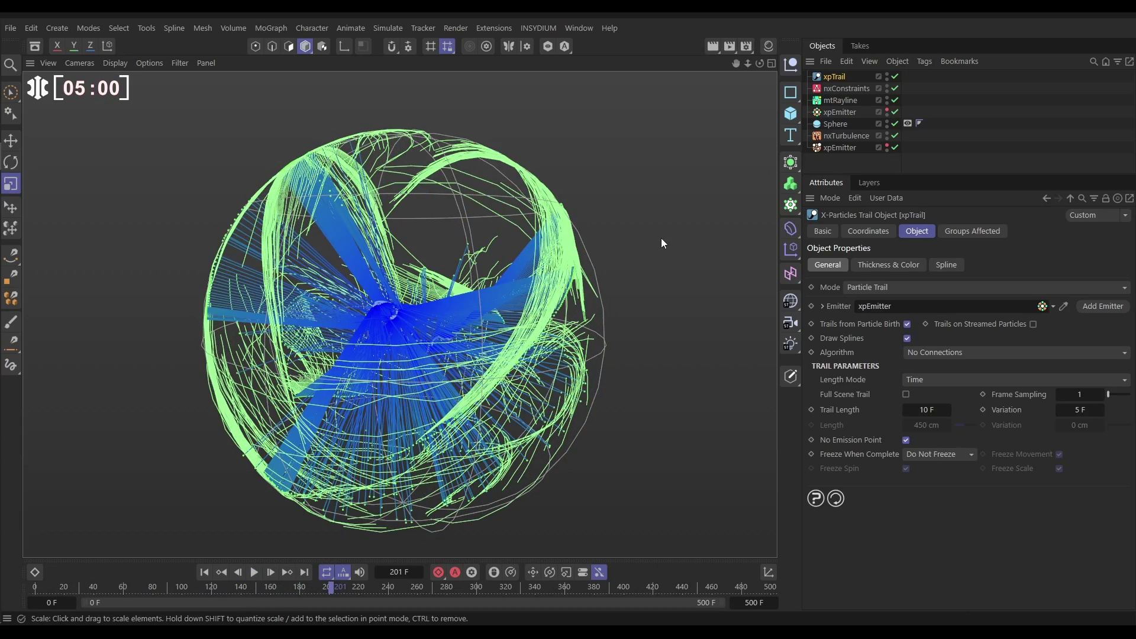
Step: Set the xpTrail spline Type to B-Spline with Natural intermediate points, then rewind to frame 0
left_click(936, 267)
left_click(918, 290)
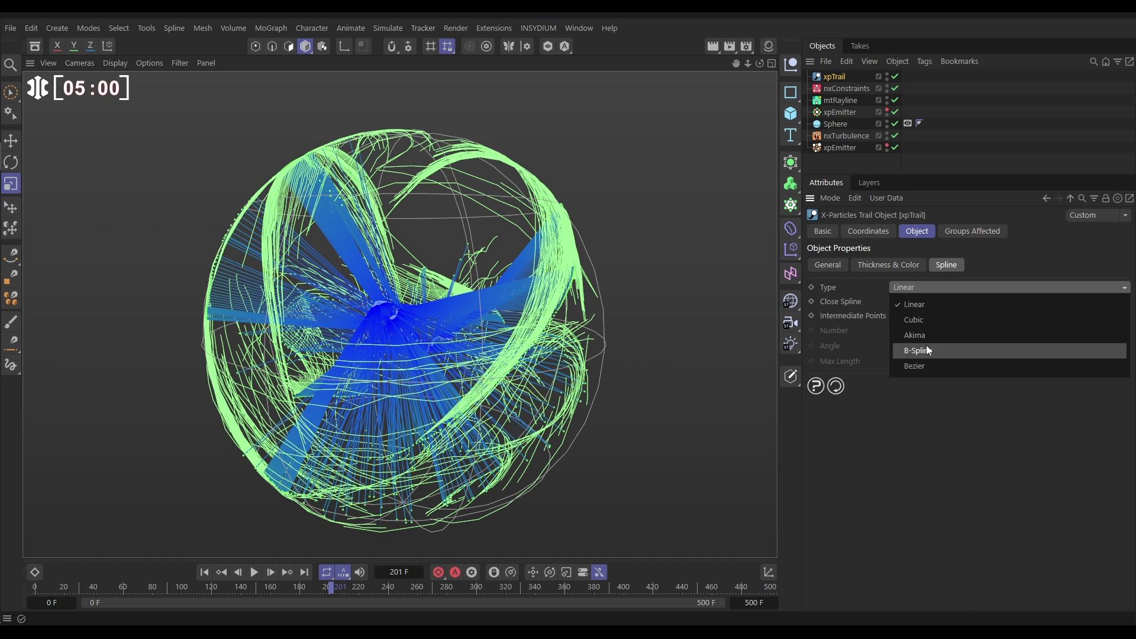
left_click(928, 350)
left_click(908, 318)
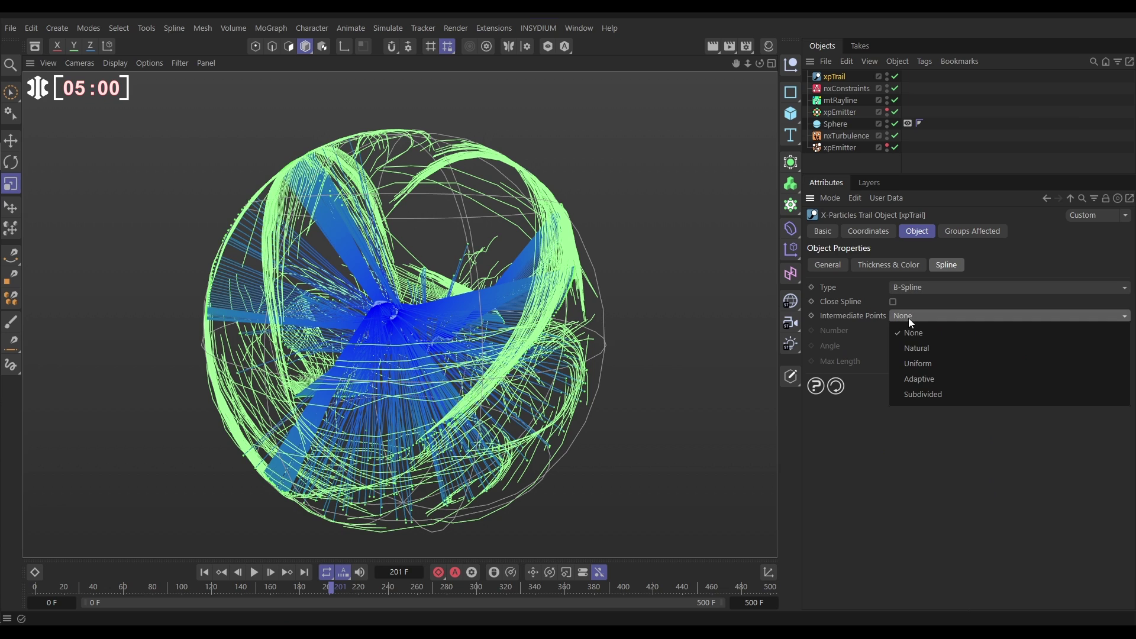
left_click(915, 349)
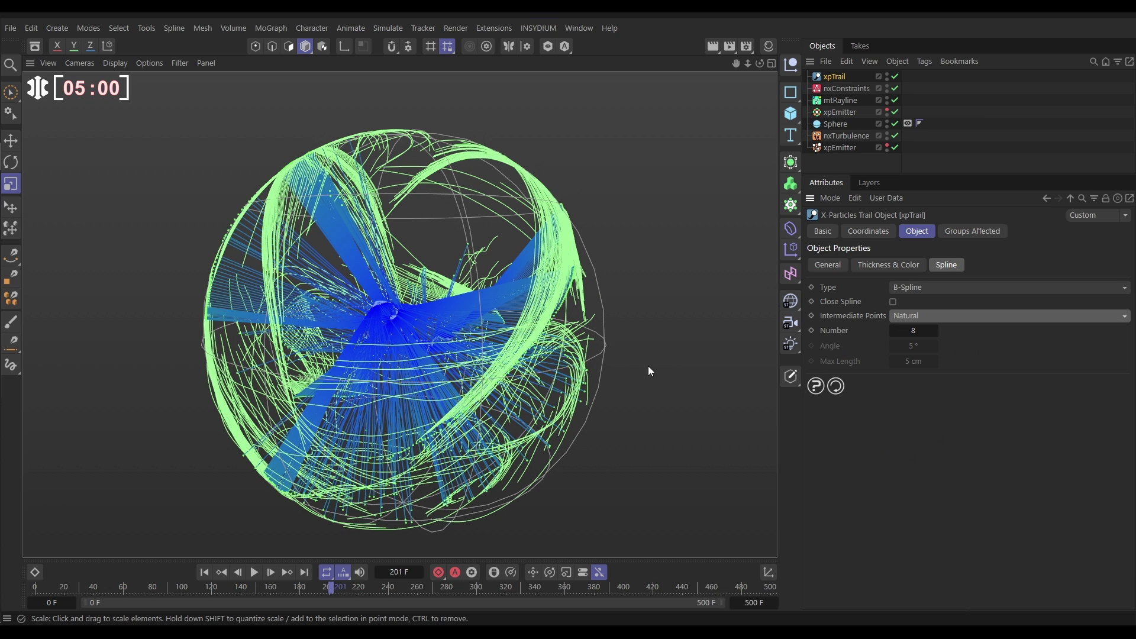
left_click(206, 572)
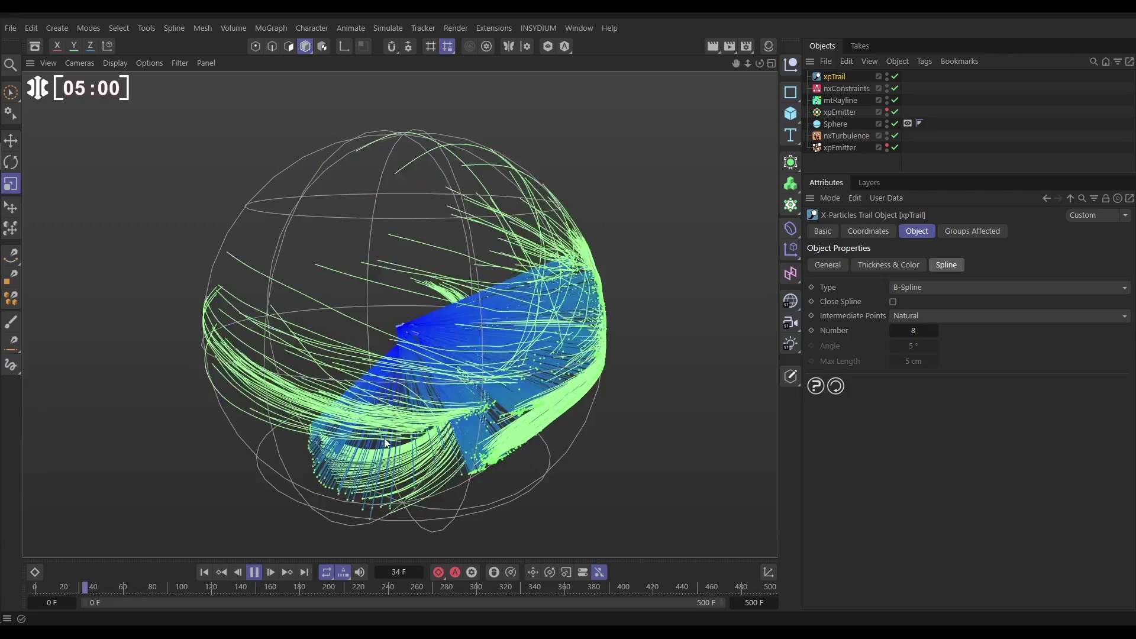